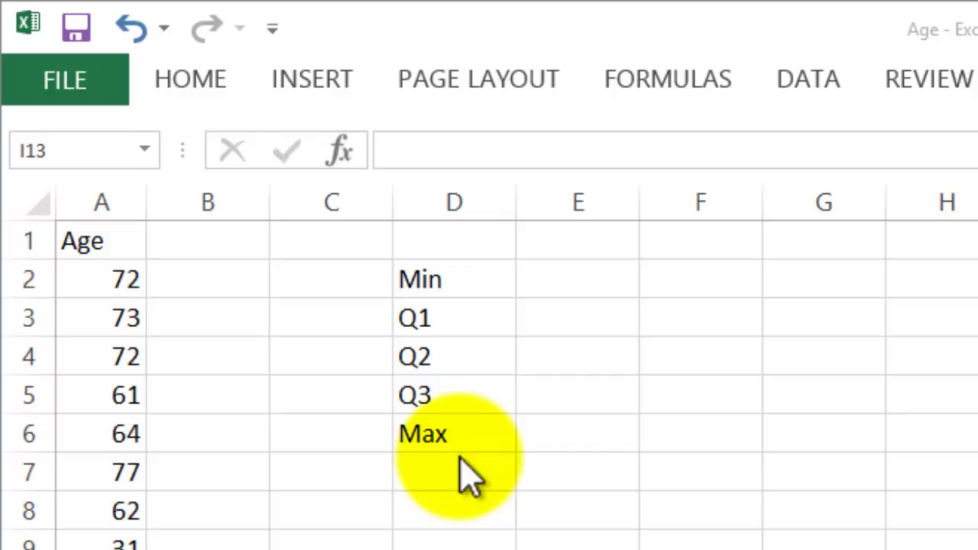
# Calculate the minimum age in cell E2 with a MIN formula over the whole of column A
pyautogui.click(585, 278)
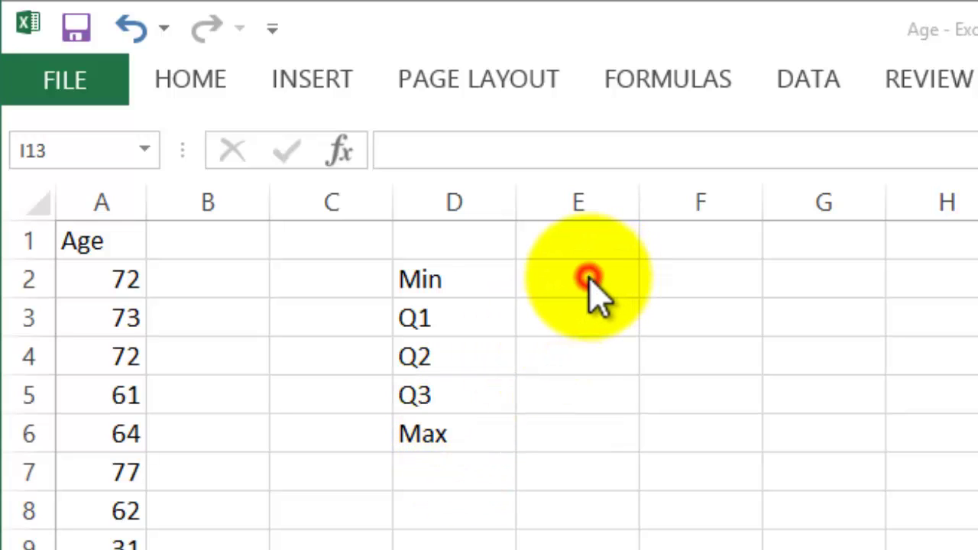
pyautogui.click(566, 266)
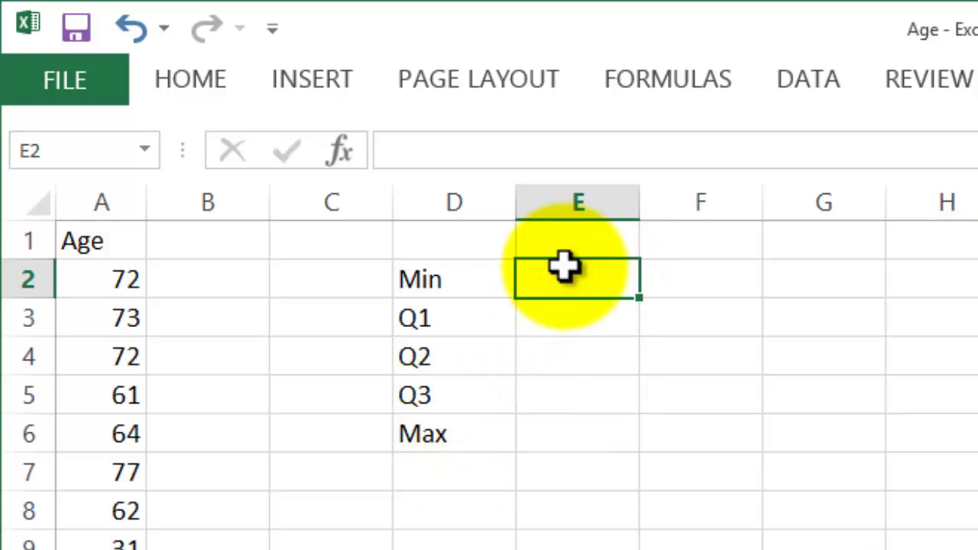
pyautogui.write('=min(')
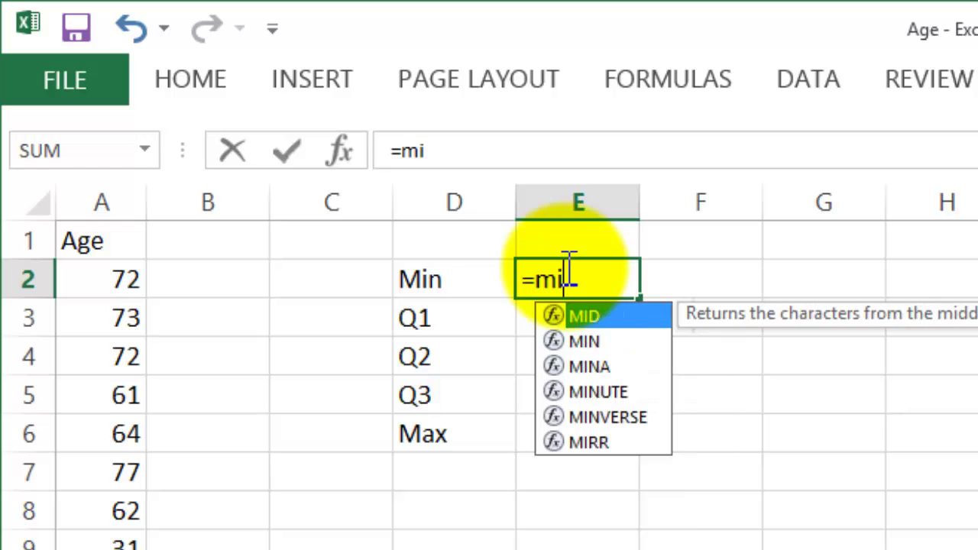
pyautogui.click(103, 200)
pyautogui.press('Return')
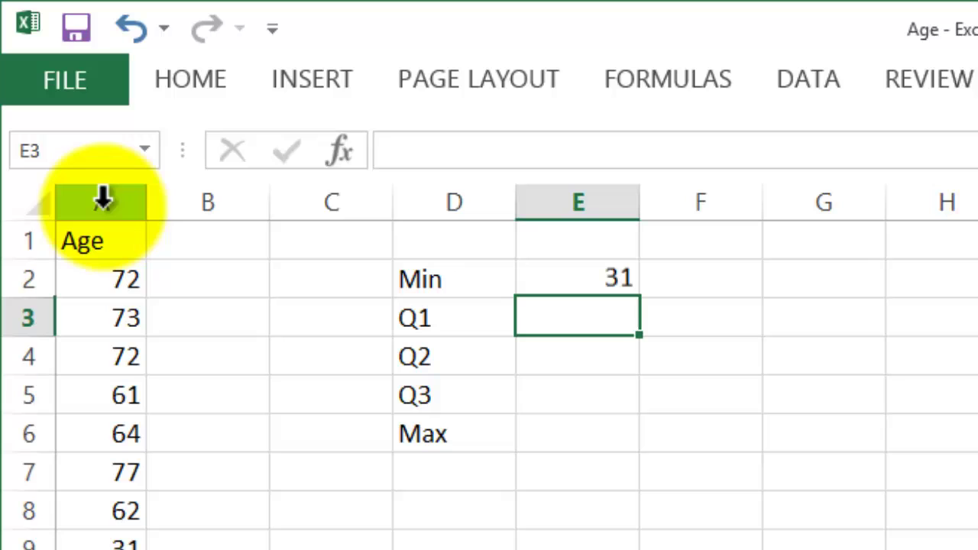
# Calculate the maximum age in cell E6 with a MAX formula over the whole of column A
pyautogui.click(544, 436)
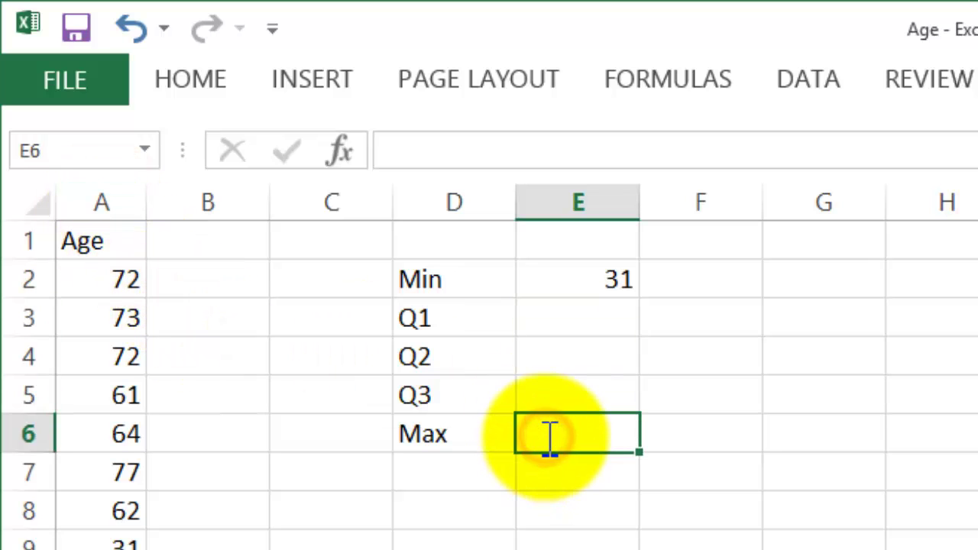
pyautogui.write('=max')
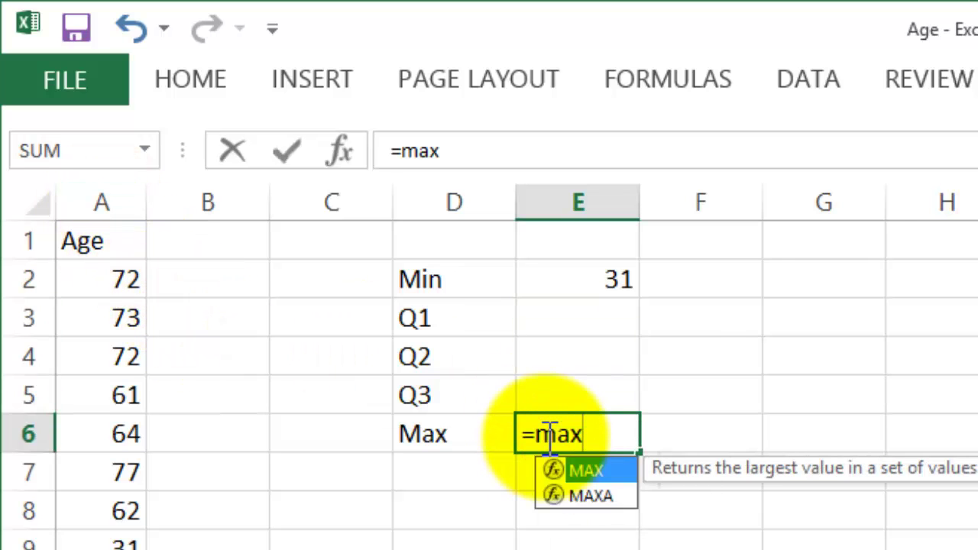
pyautogui.write('(')
pyautogui.click(115, 200)
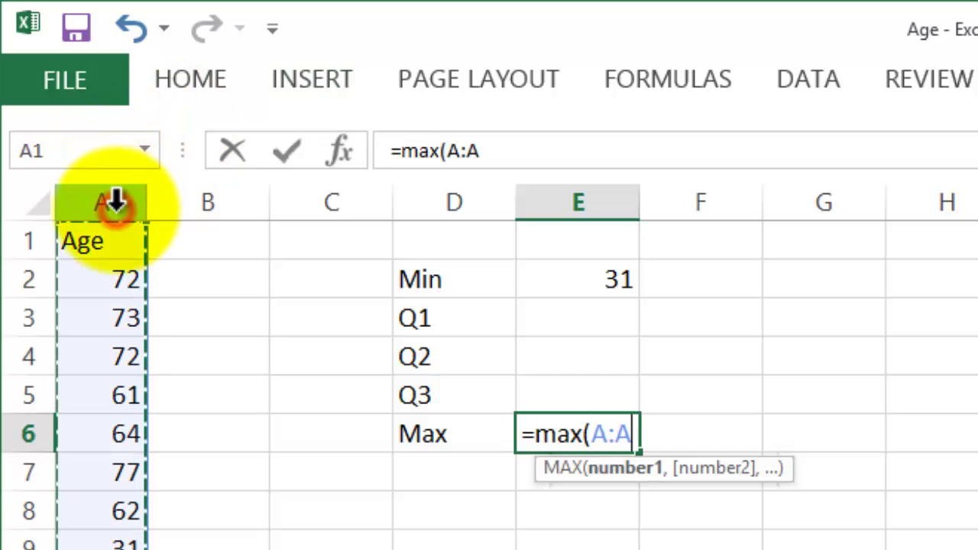
pyautogui.press('Return')
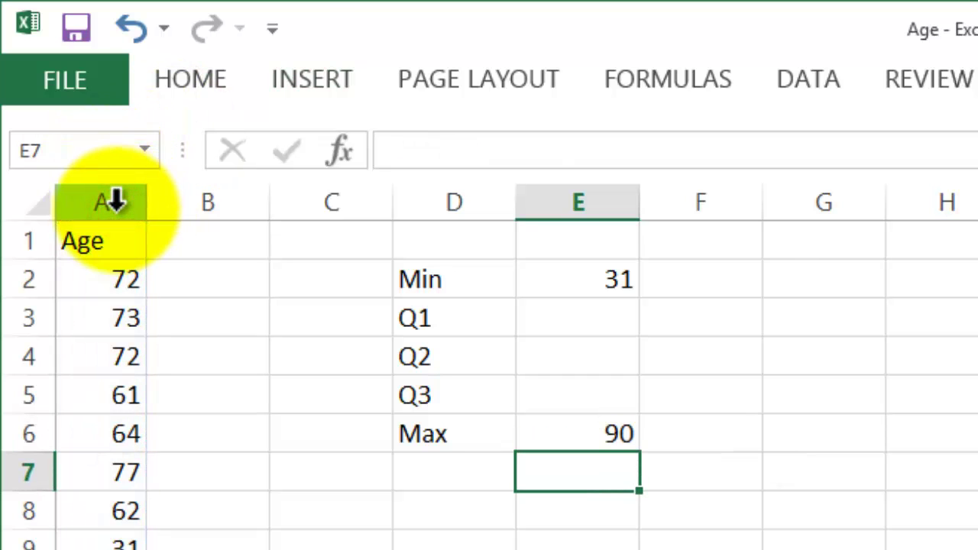
# Calculate the first quartile in cell E3 using QUARTILE.EXC on column A with quart 1
pyautogui.click(585, 313)
pyautogui.write('=')
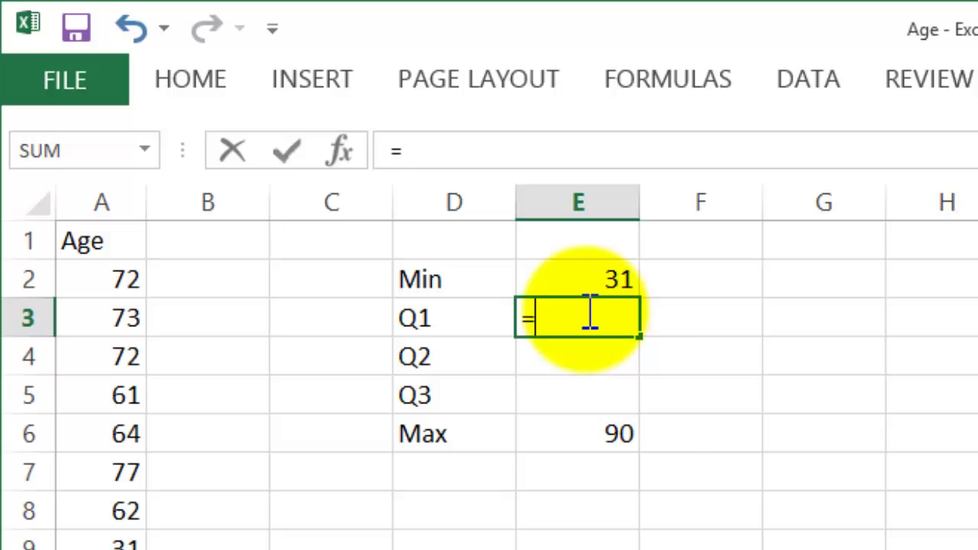
pyautogui.write('quar')
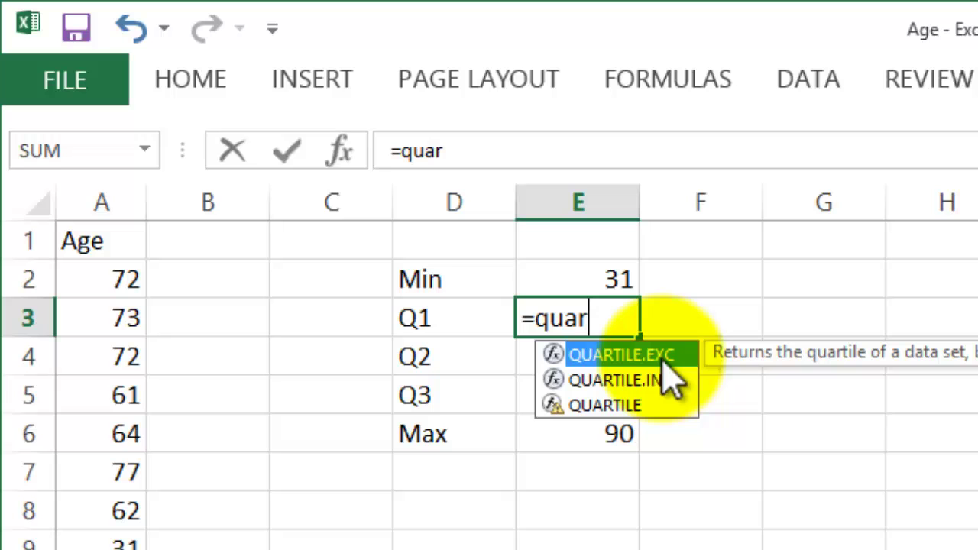
pyautogui.doubleClick(662, 358)
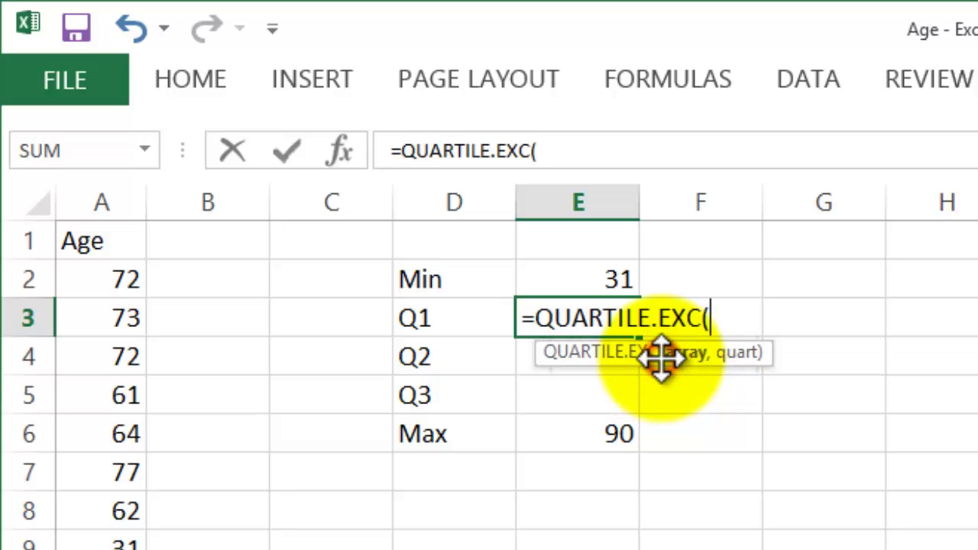
pyautogui.click(107, 211)
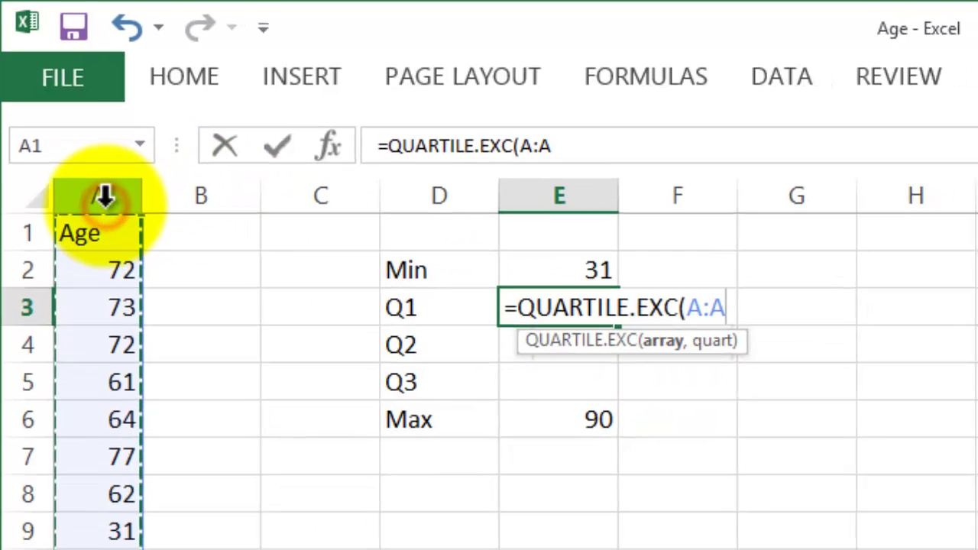
pyautogui.write(',1')
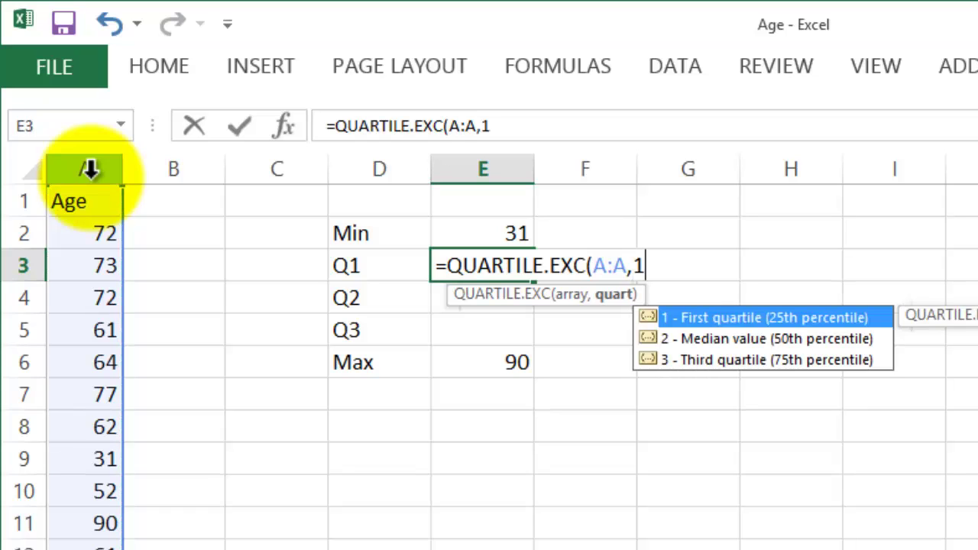
pyautogui.press('Return')
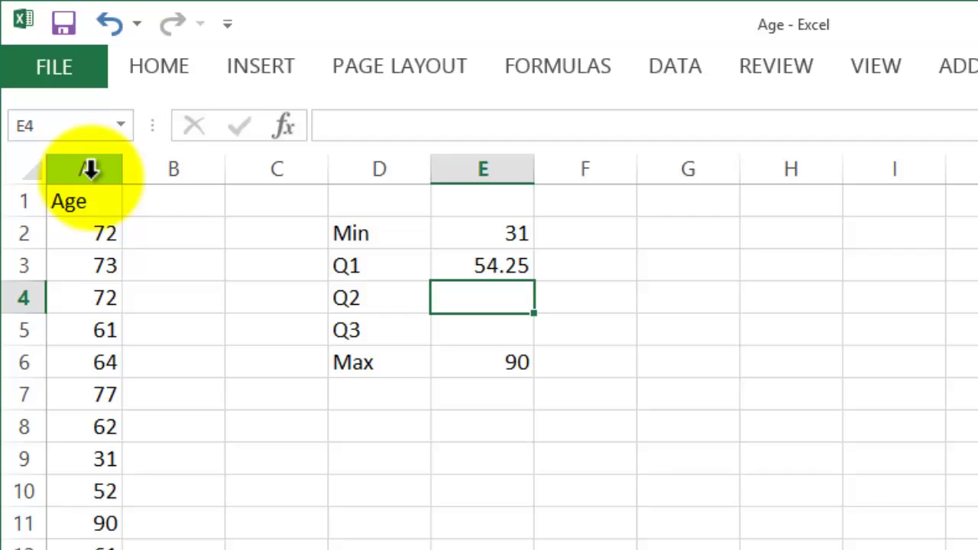
# Calculate the second quartile in cell E4 using QUARTILE.EXC on column A with quart 2
pyautogui.write('=q')
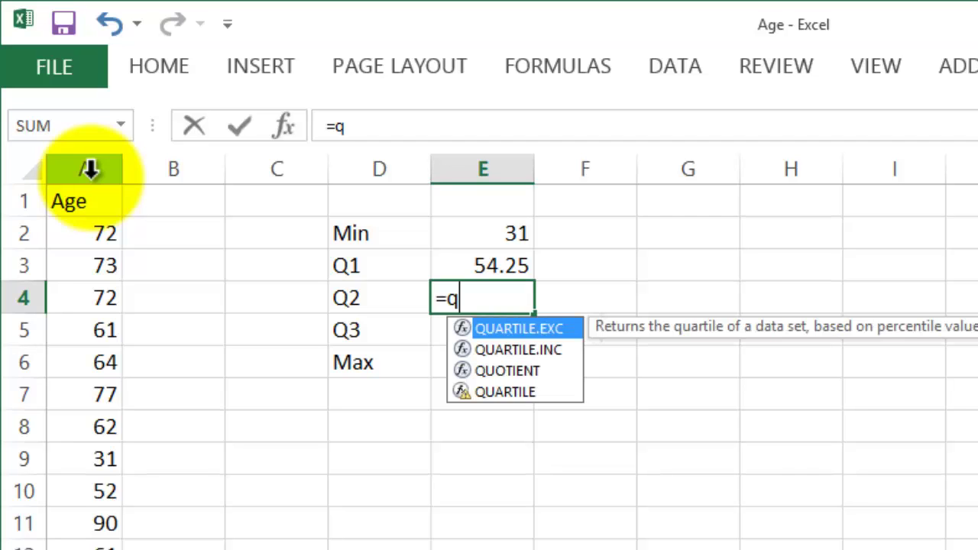
pyautogui.write('ua')
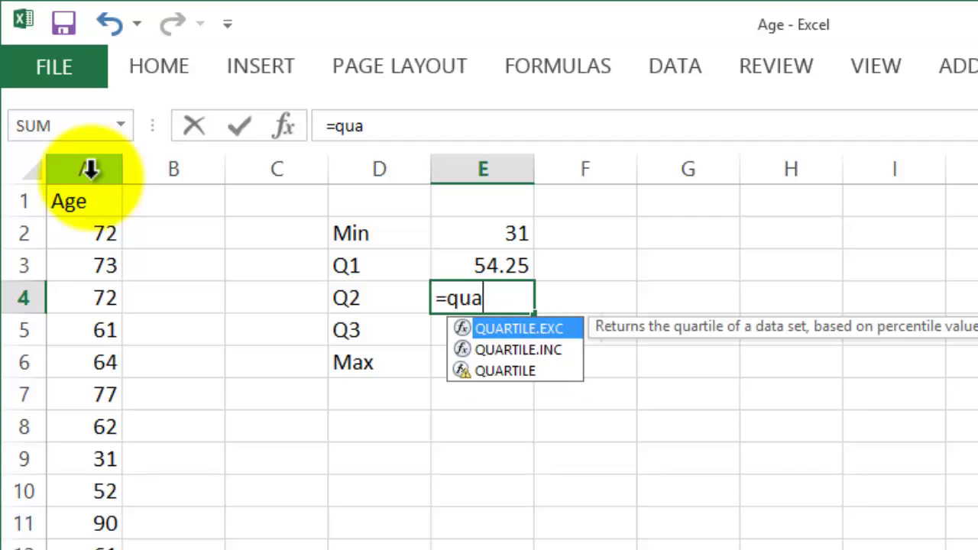
pyautogui.doubleClick(488, 328)
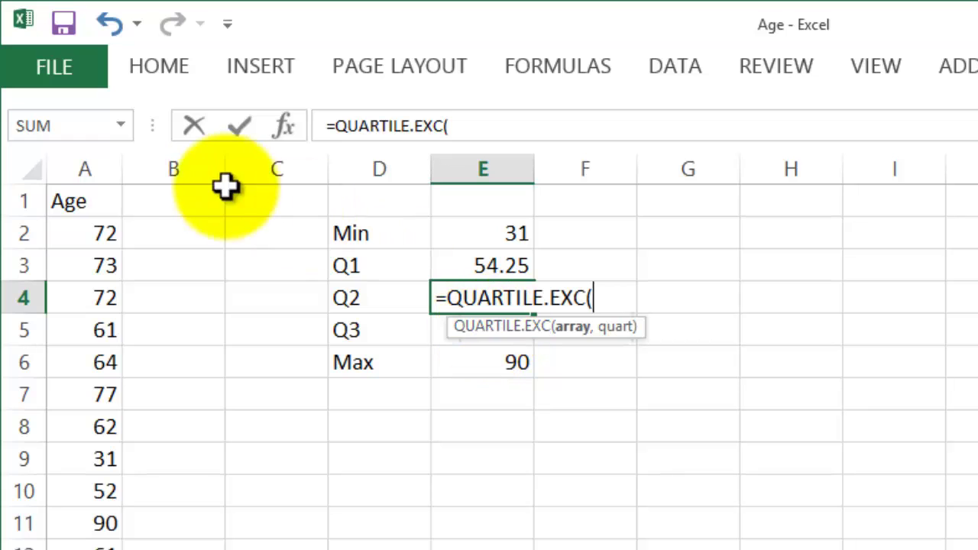
pyautogui.click(93, 162)
pyautogui.write(',2')
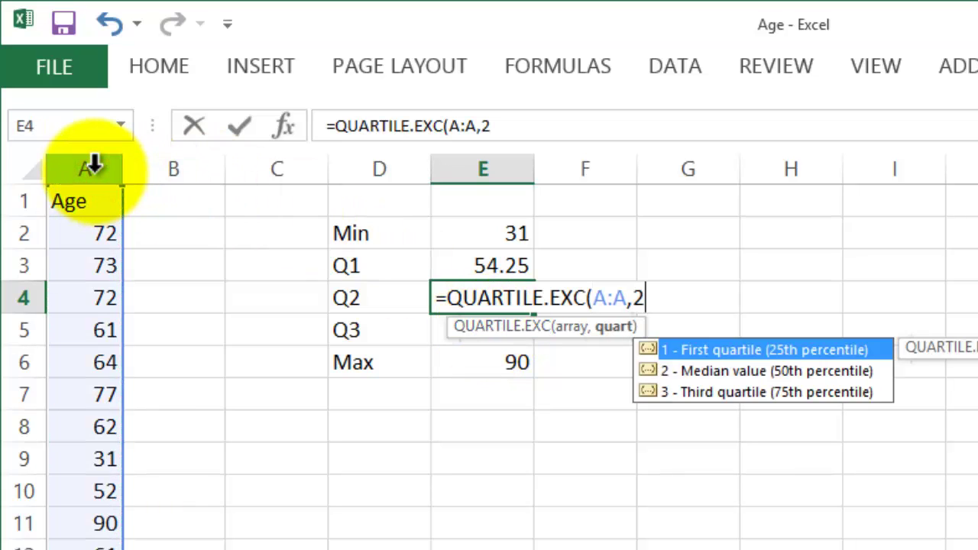
pyautogui.press('Return')
# Calculate the third quartile in cell E5 using QUARTILE.EXC on column A with quart 3
pyautogui.write('=q')
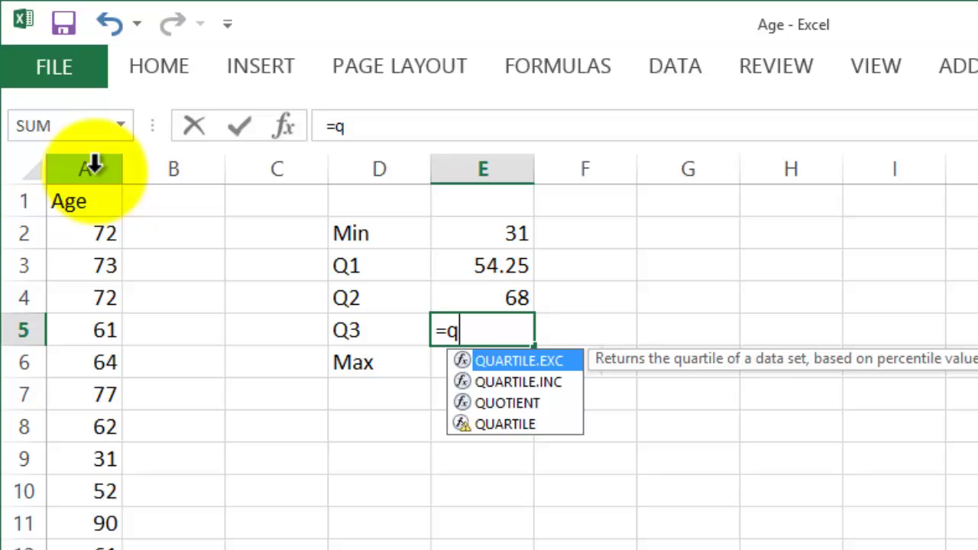
pyautogui.write('u')
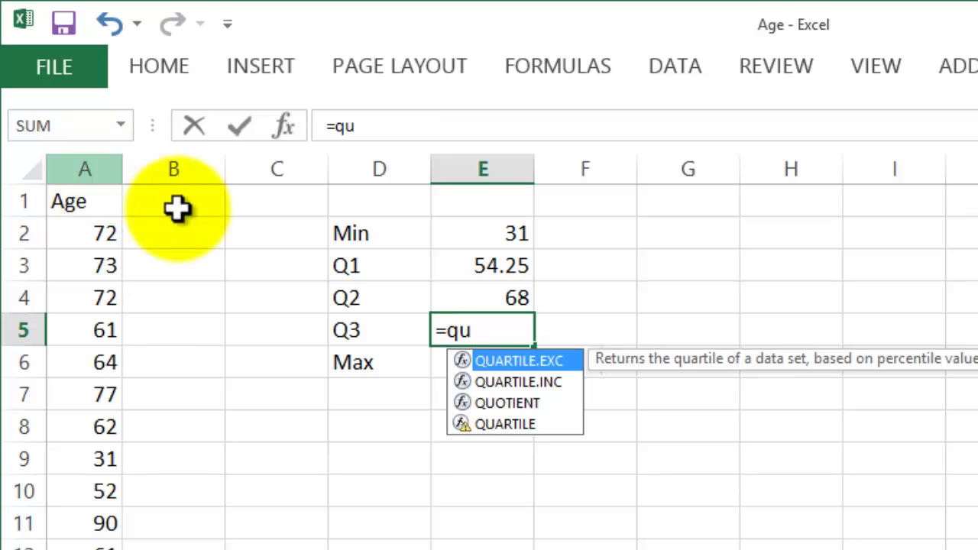
pyautogui.doubleClick(510, 361)
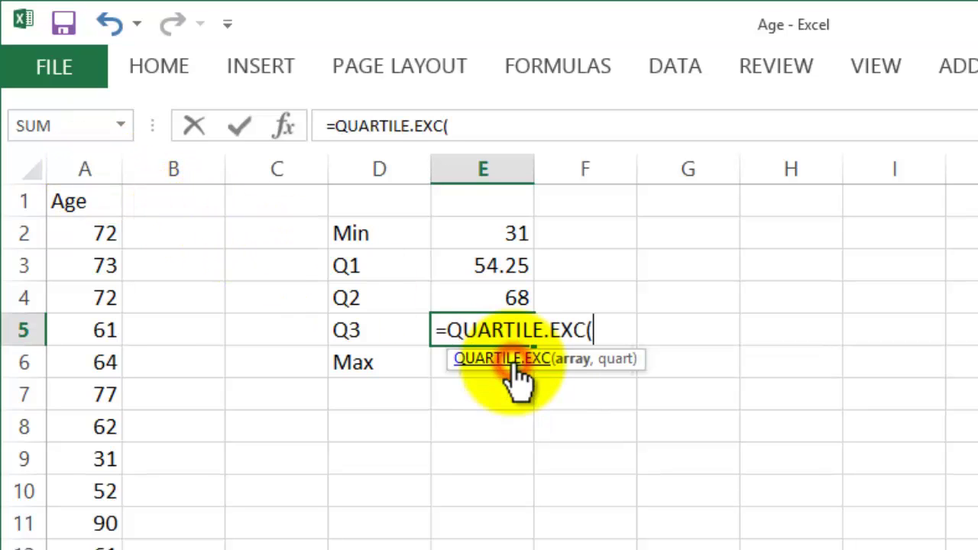
pyautogui.click(84, 164)
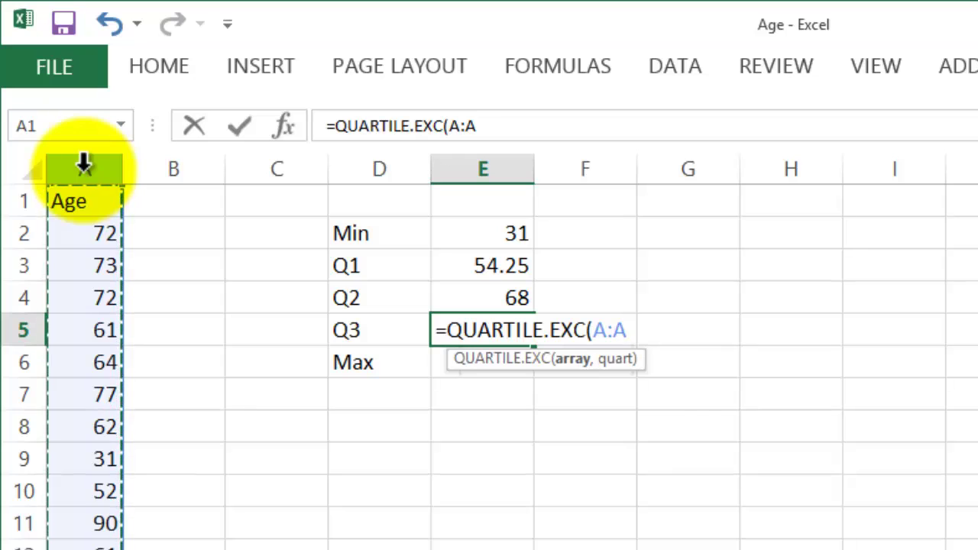
pyautogui.write(',3')
pyautogui.press('Return')
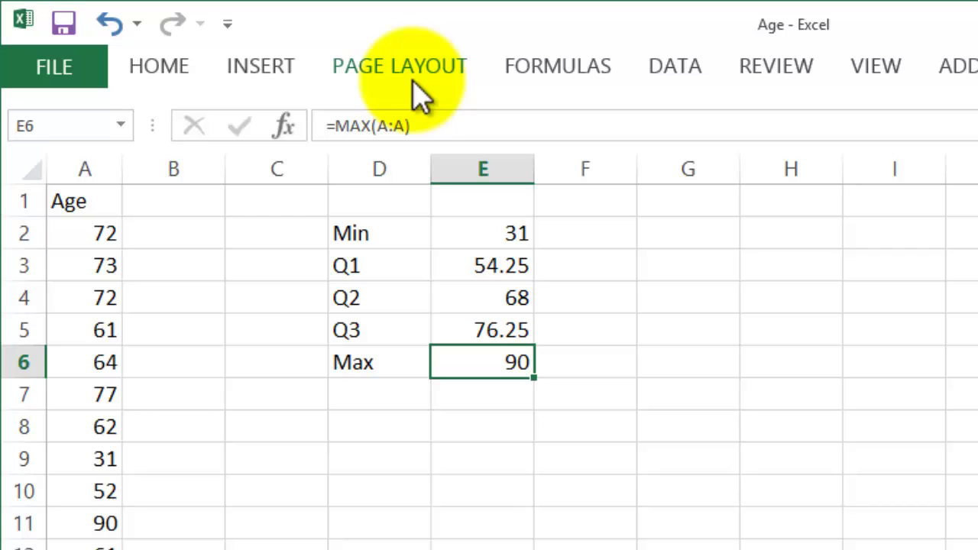
# Enter the heading "Differences" in cell F1 and the value 31 in F2 beneath it
pyautogui.click(593, 205)
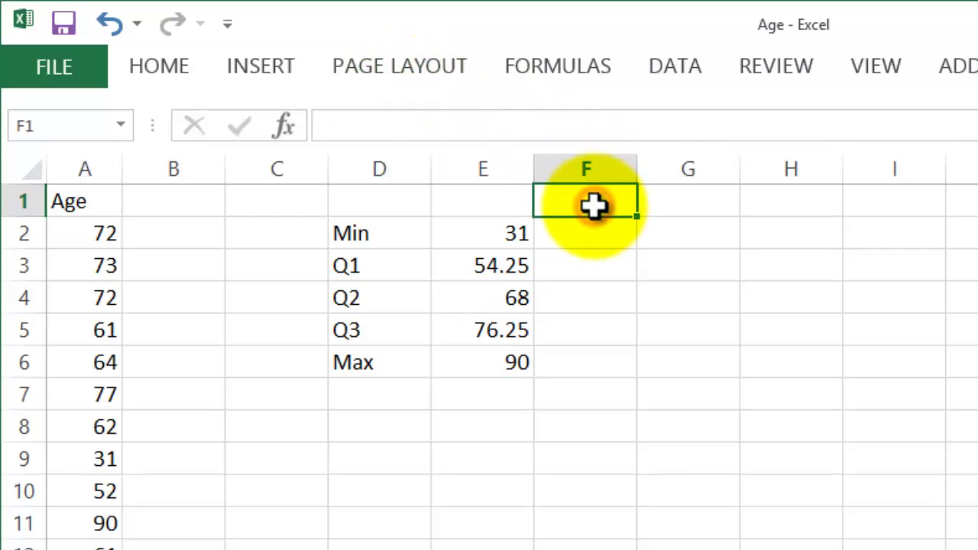
pyautogui.write('Differ')
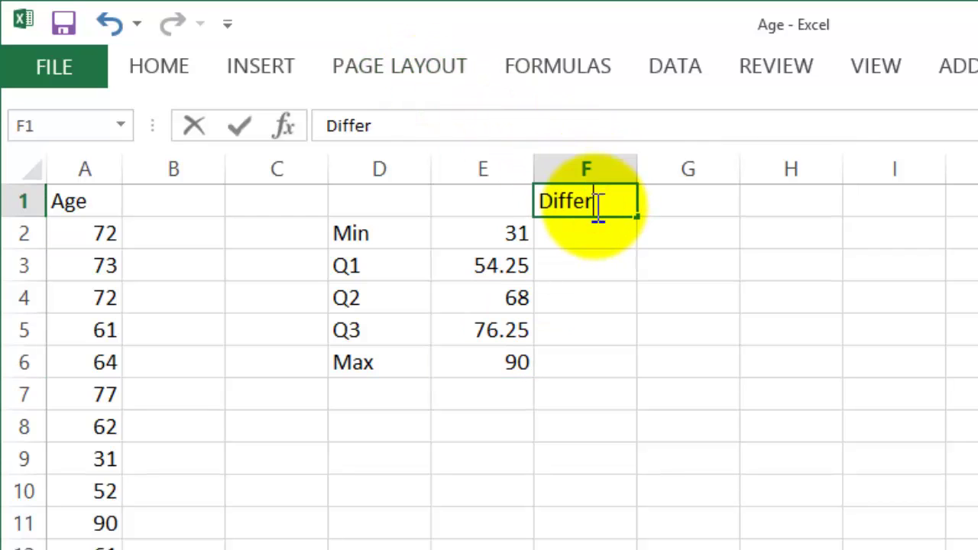
pyautogui.write('ences')
pyautogui.press('Return')
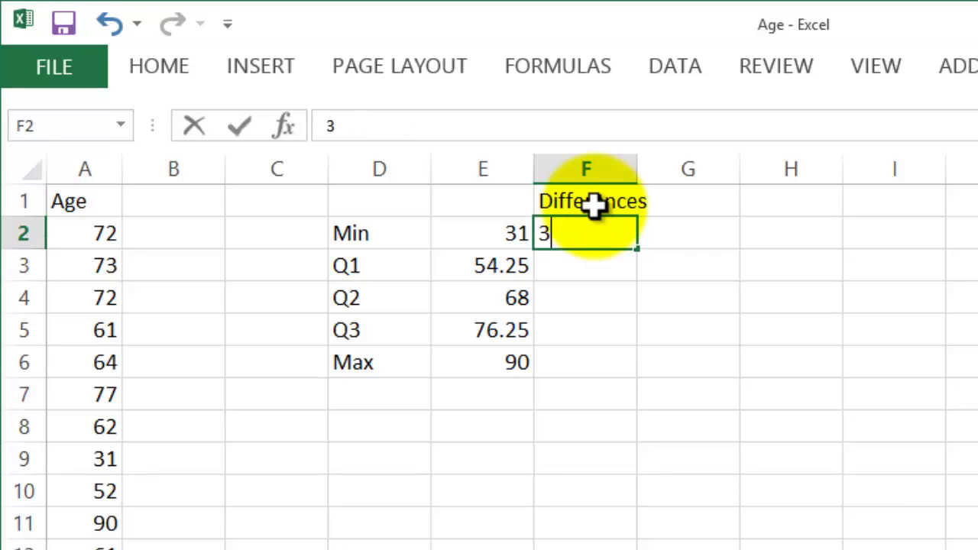
pyautogui.press('Return')
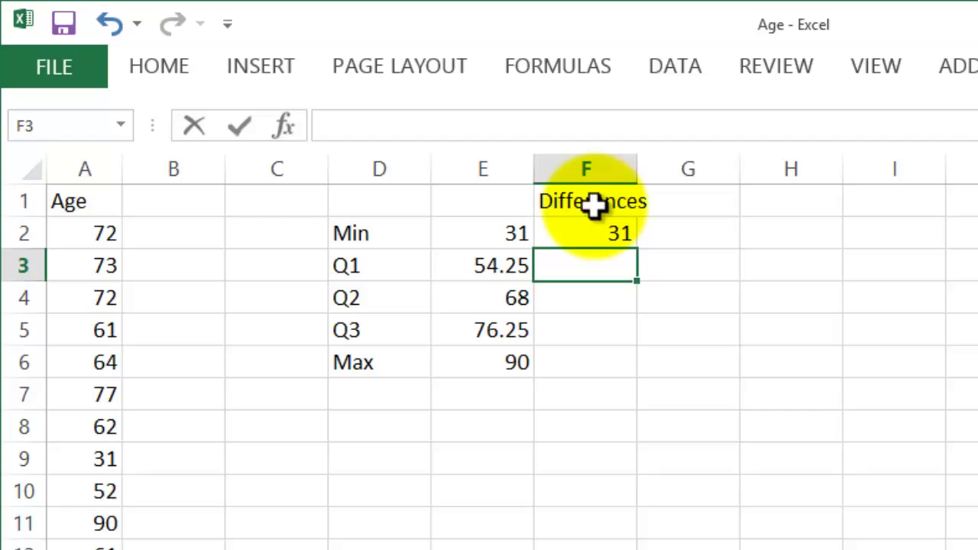
# Enter the formula =E3-E2 in cell F3 and fill it down through F6
pyautogui.click(504, 264)
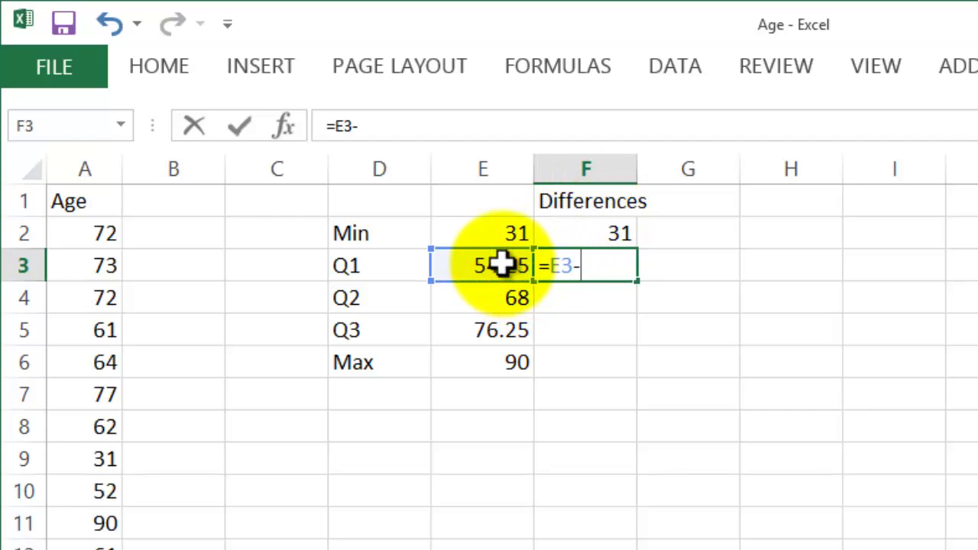
pyautogui.click(489, 233)
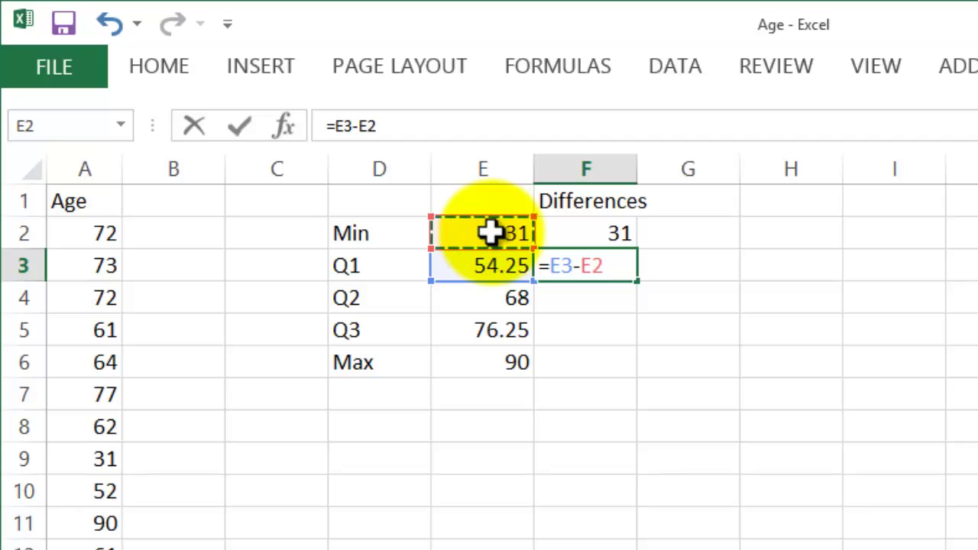
pyautogui.press('Return')
pyautogui.click(603, 264)
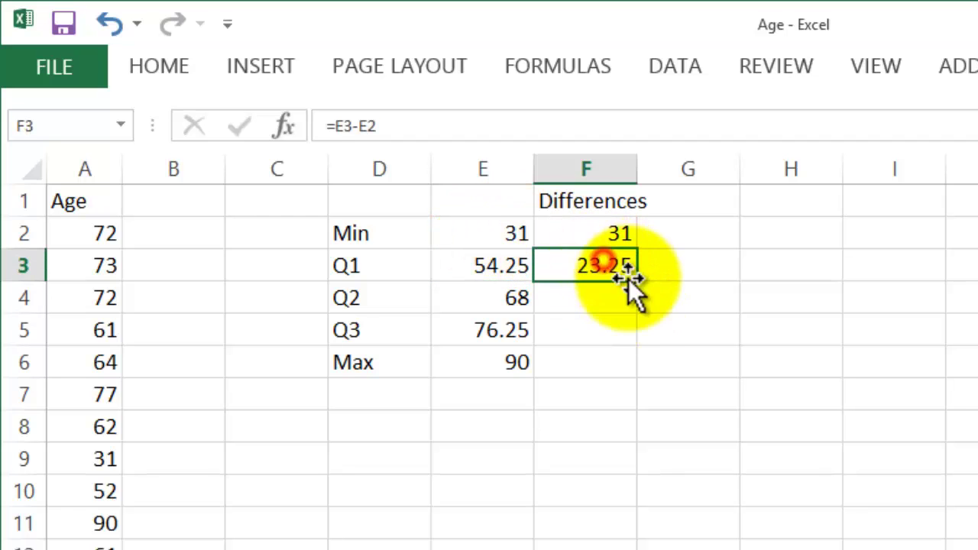
pyautogui.moveTo(637, 289); pyautogui.dragTo(623, 372)
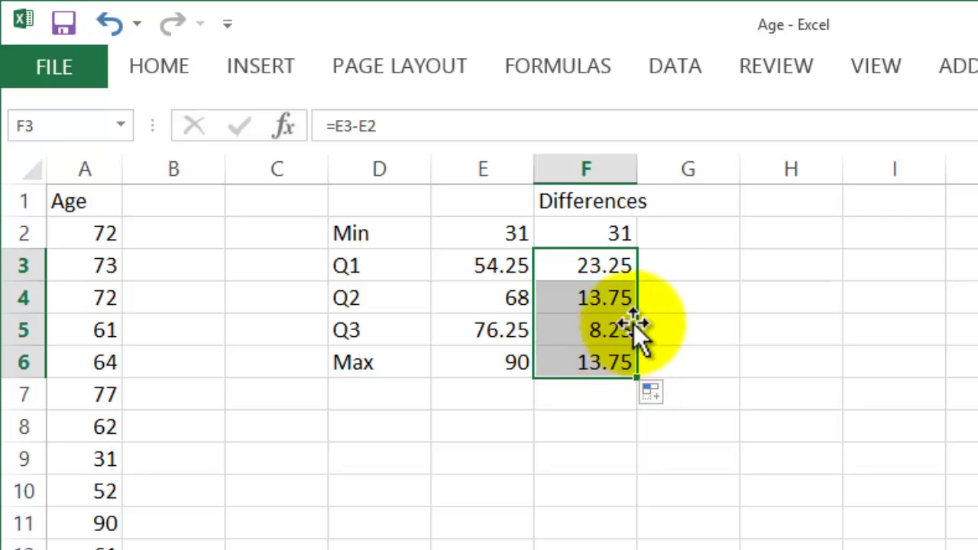
# Insert a 2-D stacked bar chart from the differences in cells F2 to F6
pyautogui.moveTo(613, 225); pyautogui.dragTo(607, 354)
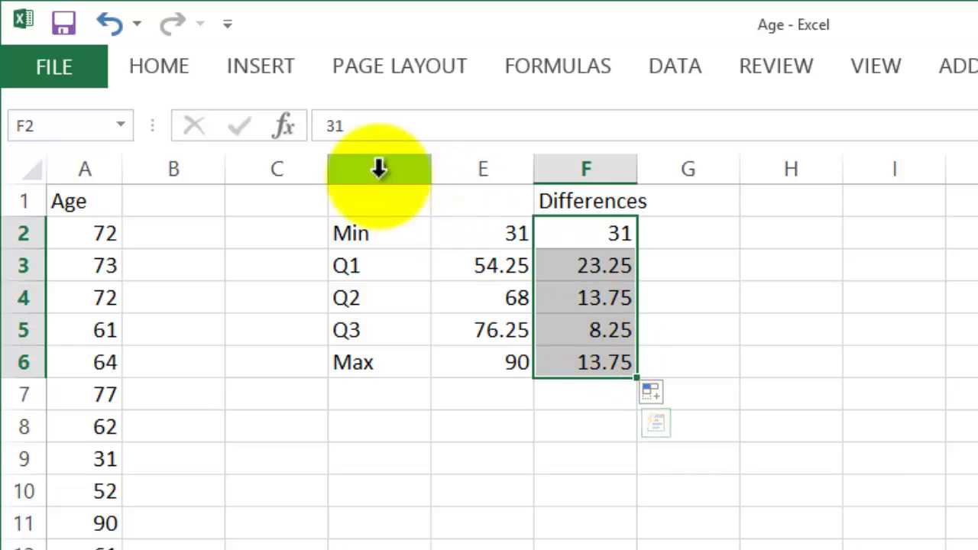
pyautogui.click(279, 63)
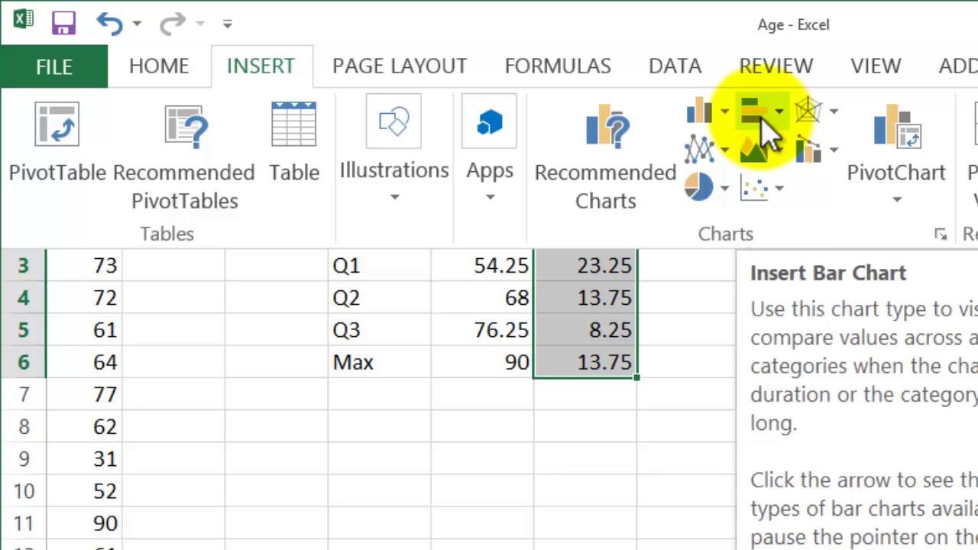
pyautogui.click(764, 115)
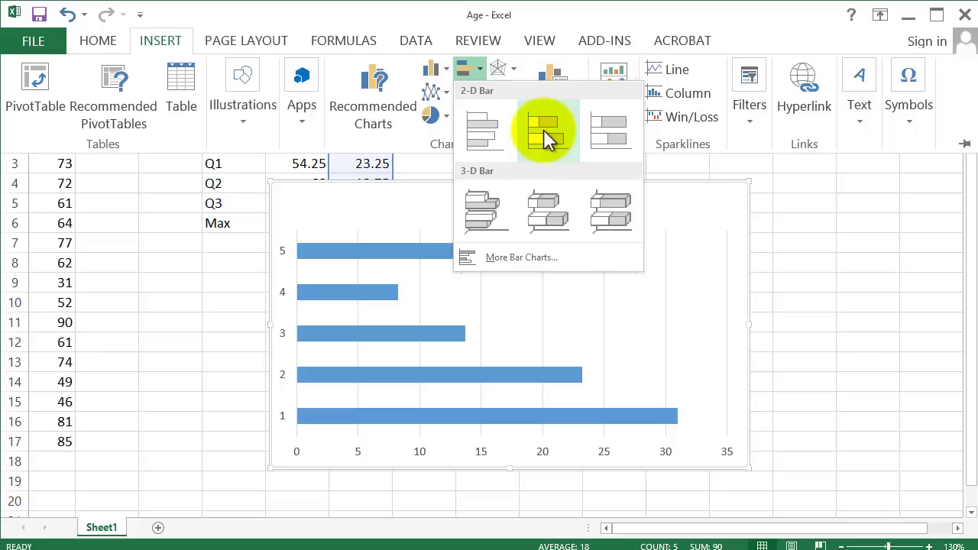
pyautogui.click(543, 129)
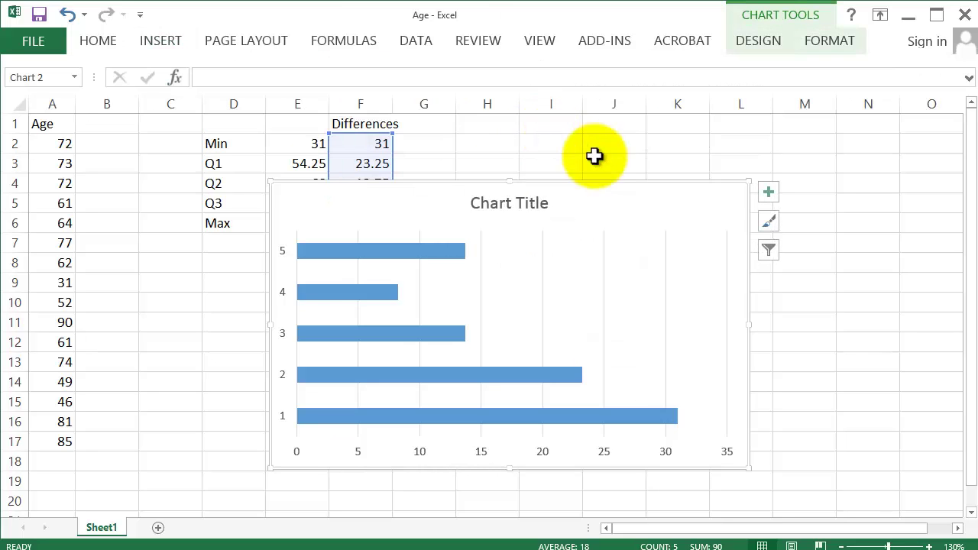
# Swap the chart's rows and columns so the five differences stack into a single horizontal bar
pyautogui.click(764, 42)
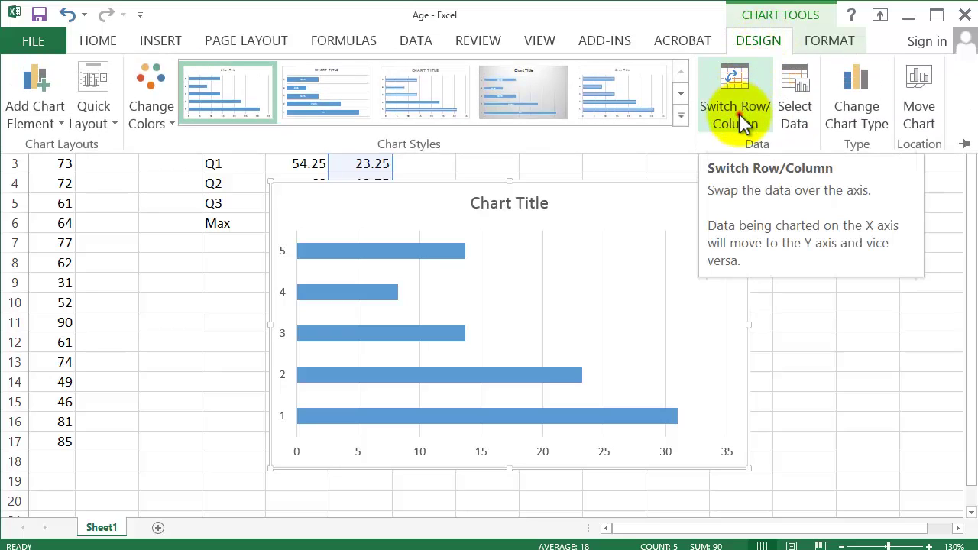
pyautogui.click(742, 124)
pyautogui.click(703, 247)
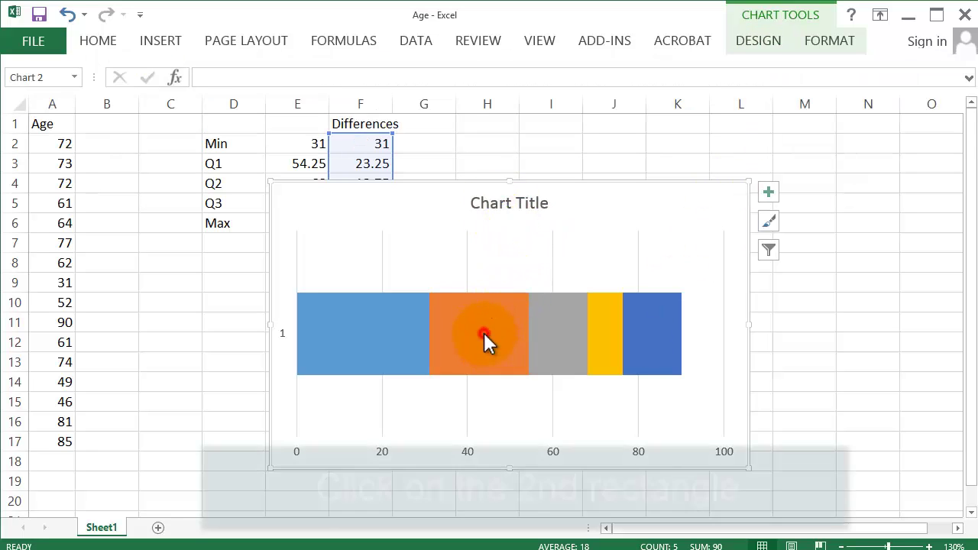
# Add error bars to the second segment of the stacked bar and open their detailed formatting options
pyautogui.click(484, 332)
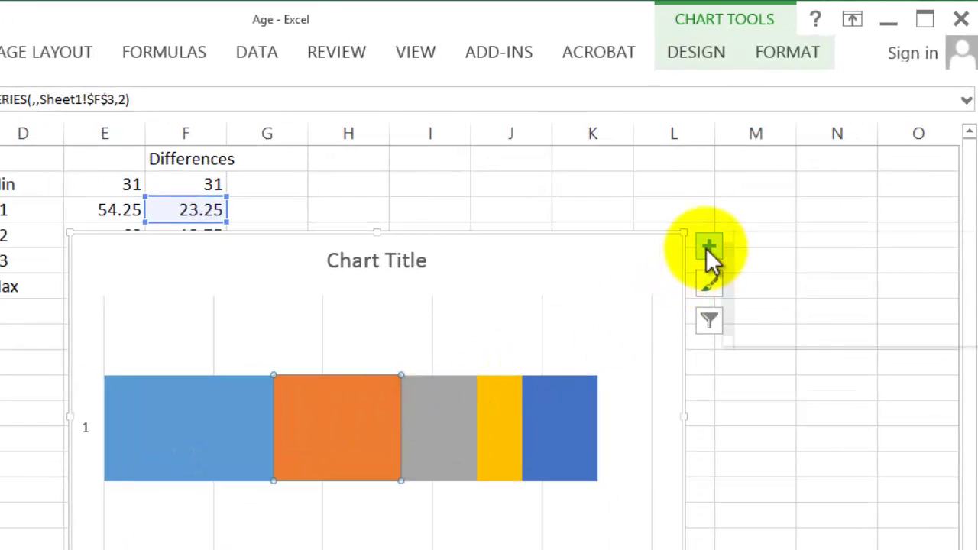
pyautogui.click(706, 246)
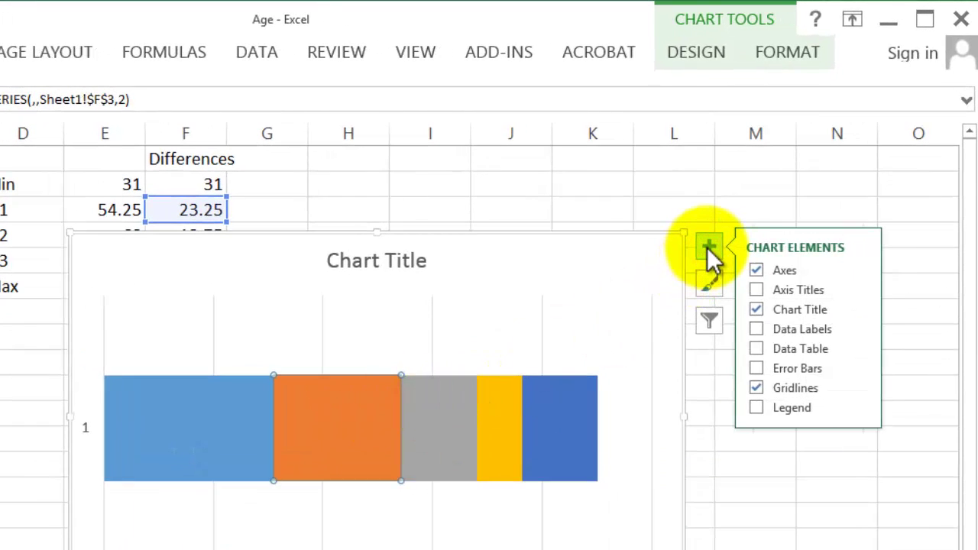
pyautogui.click(772, 369)
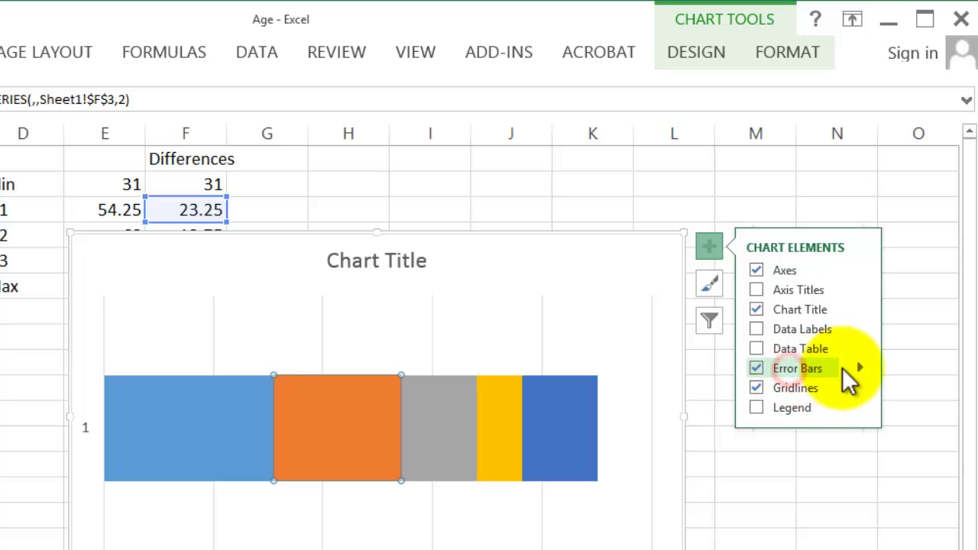
pyautogui.click(862, 367)
pyautogui.click(947, 453)
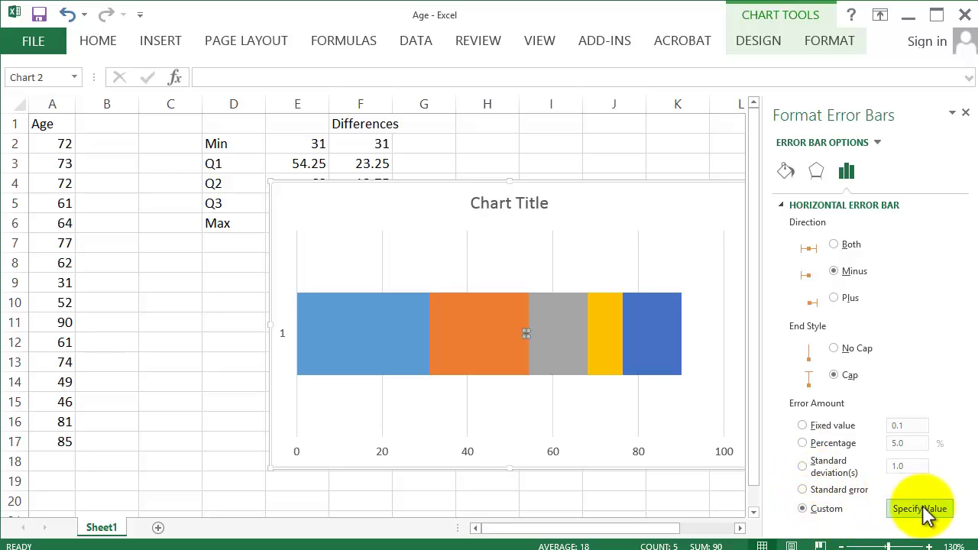
# Set the second segment's error bar to the Minus direction with a custom negative error value taken from cell F3
pyautogui.click(918, 520)
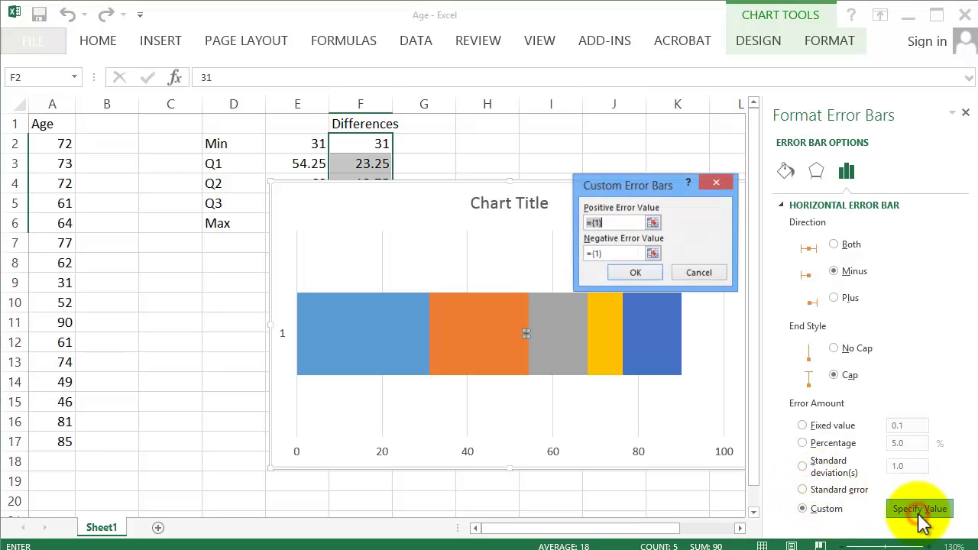
pyautogui.click(617, 253)
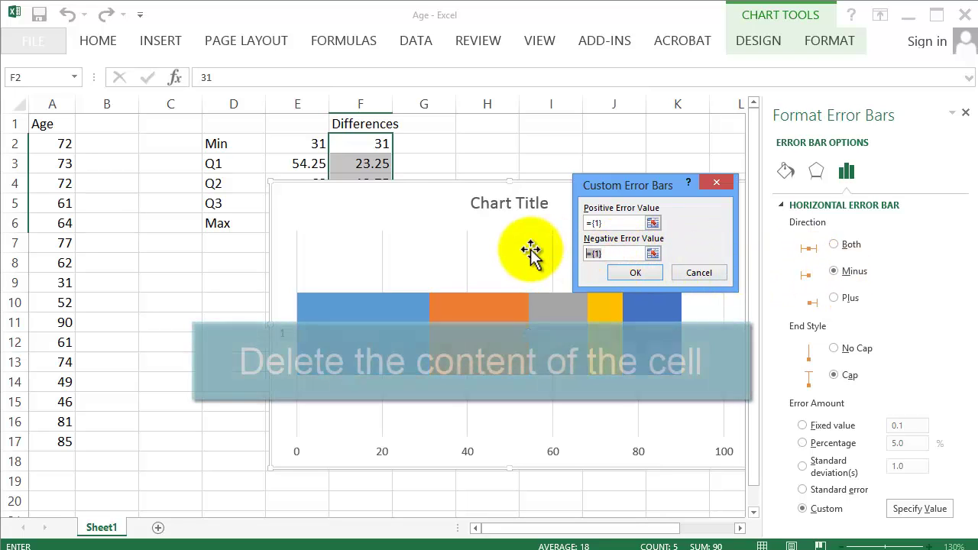
pyautogui.press('BackSpace')
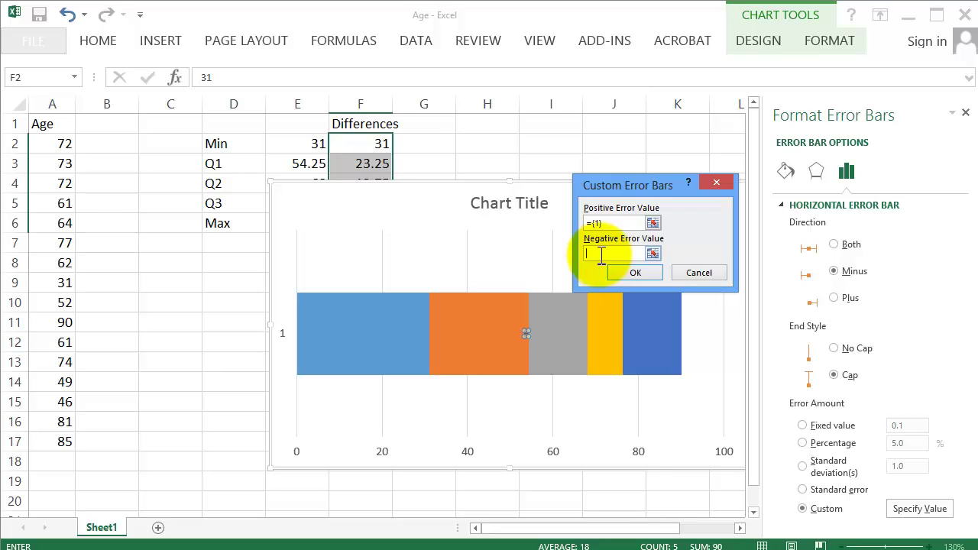
pyautogui.click(370, 162)
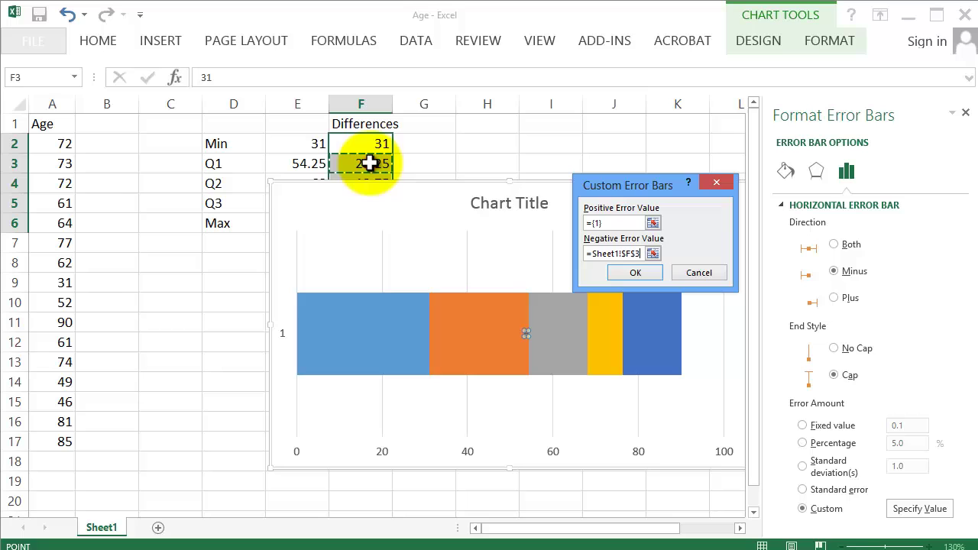
pyautogui.click(635, 272)
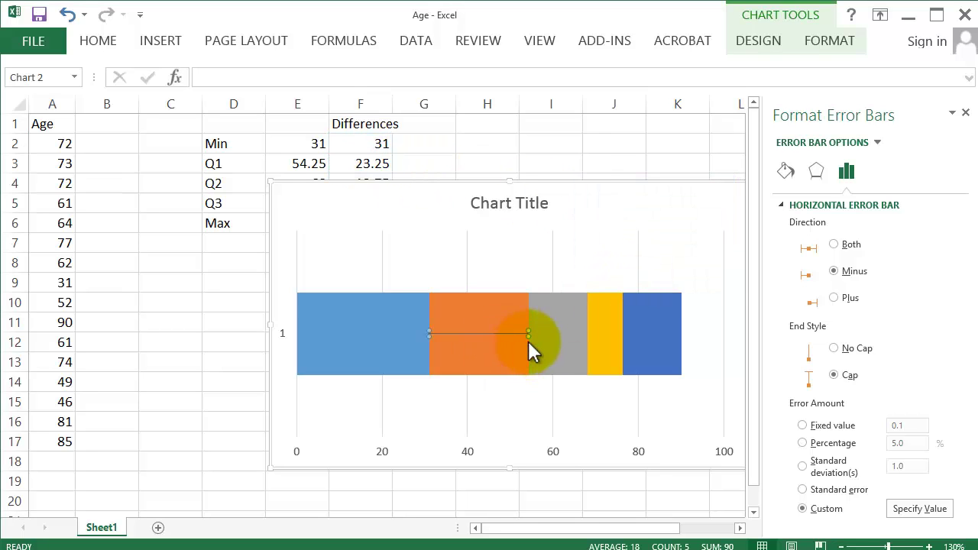
# Move the chart below the summary table, add error bars to its fourth segment and open their formatting options
pyautogui.moveTo(409, 345)
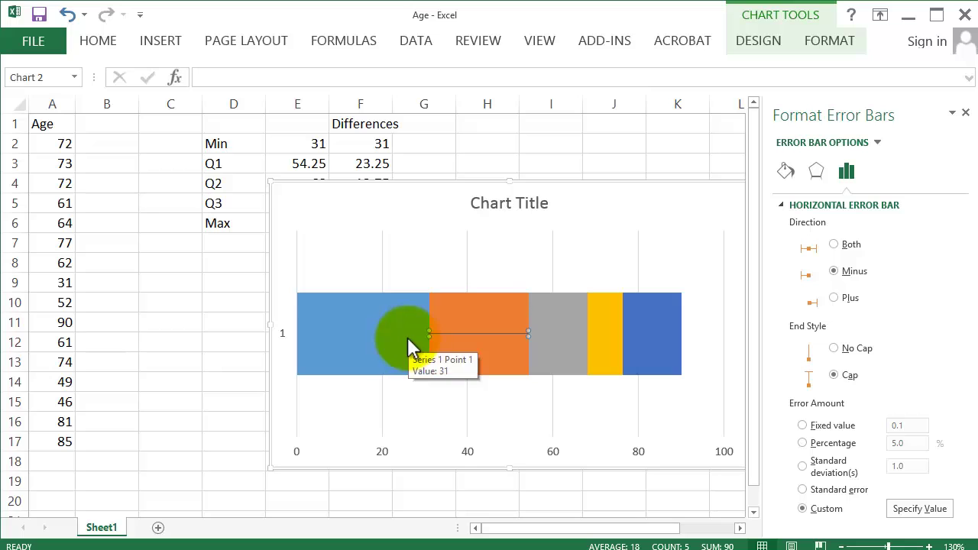
pyautogui.moveTo(636, 210); pyautogui.dragTo(583, 262)
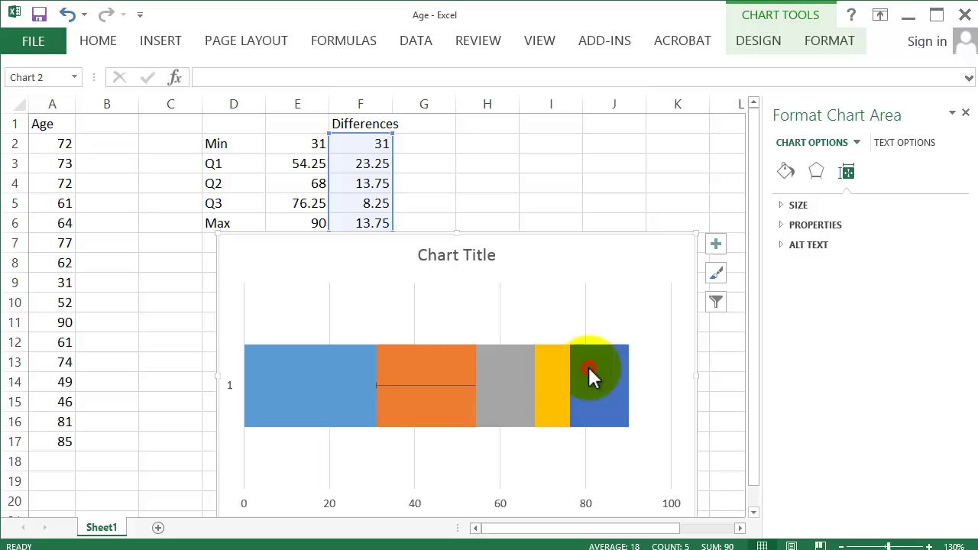
pyautogui.click(550, 382)
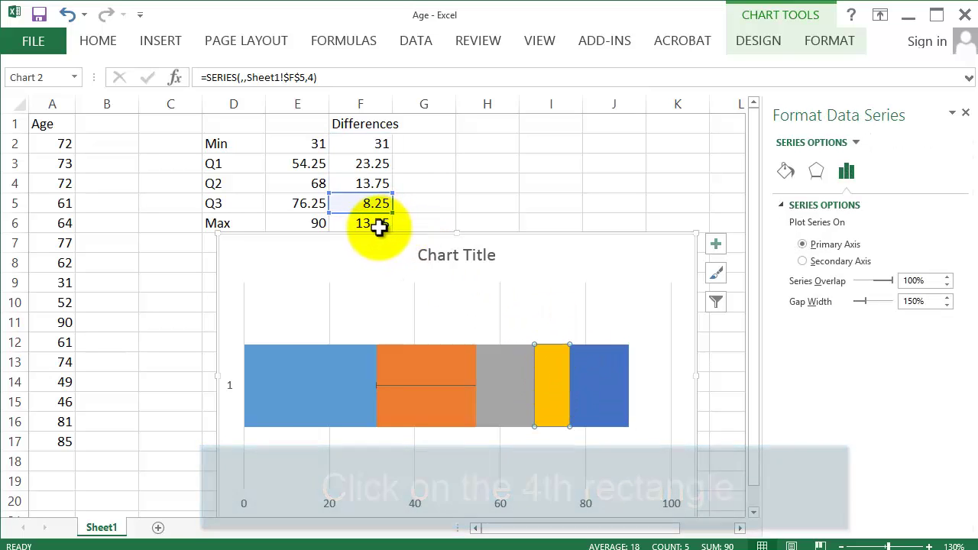
pyautogui.click(716, 244)
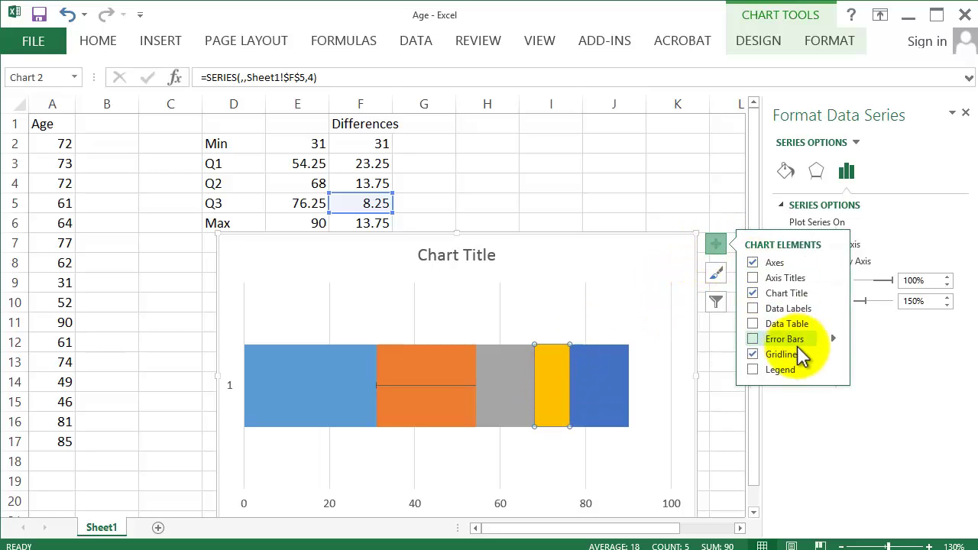
pyautogui.click(787, 338)
pyautogui.click(836, 342)
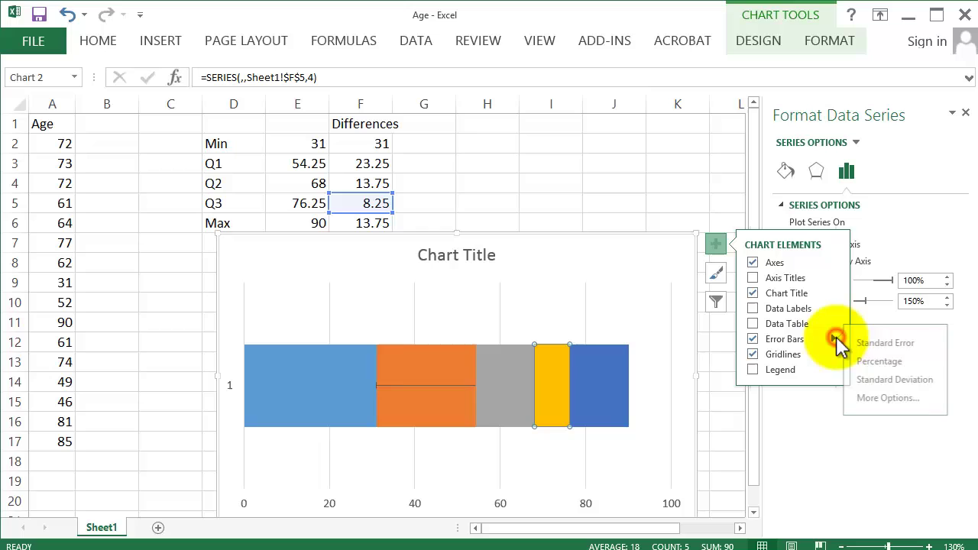
pyautogui.click(887, 401)
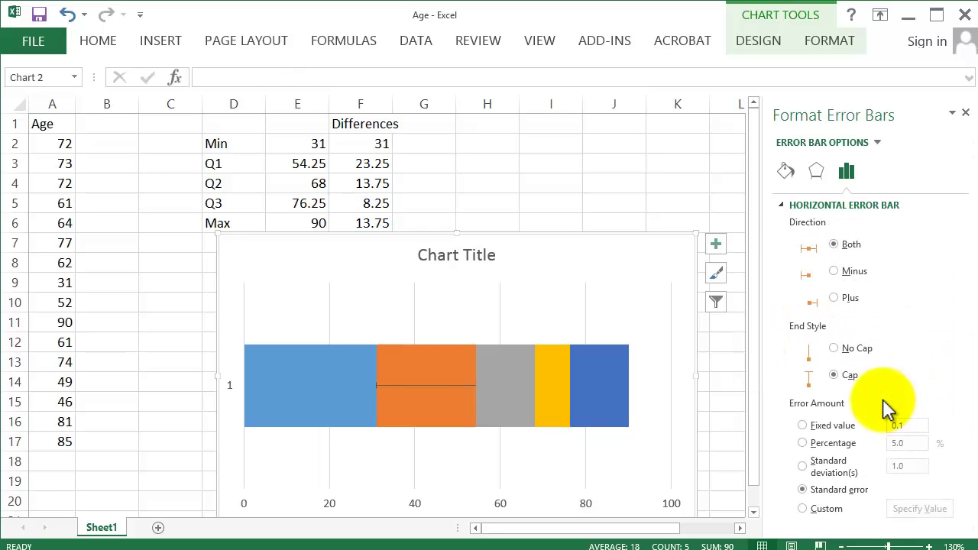
# Set the fourth segment's error bar to the Plus direction with a custom positive error value taken from cell F6
pyautogui.click(846, 299)
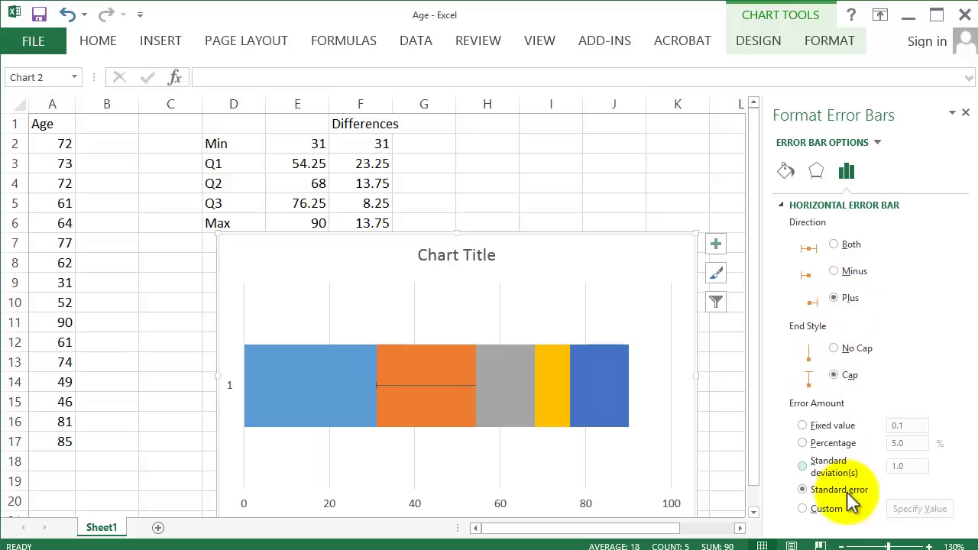
pyautogui.click(919, 508)
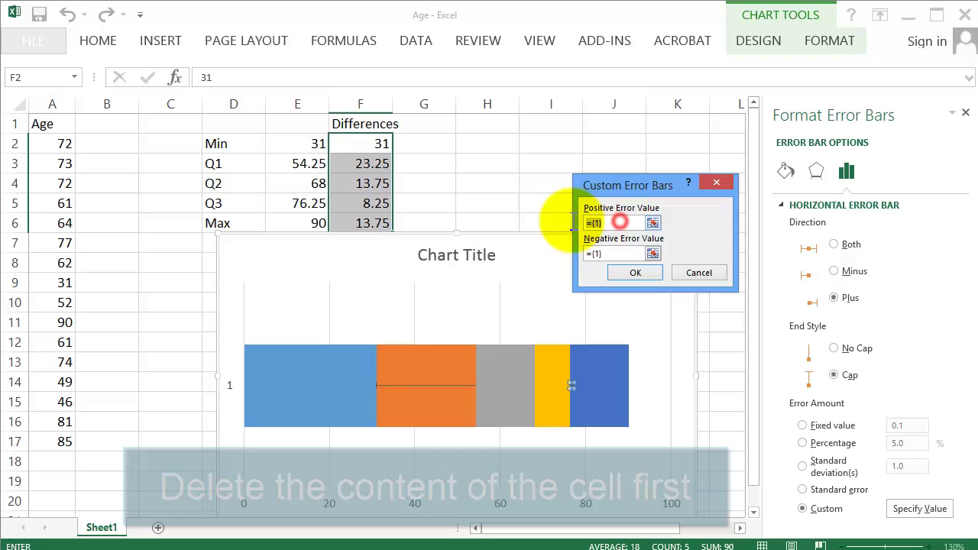
pyautogui.moveTo(619, 222); pyautogui.dragTo(567, 222)
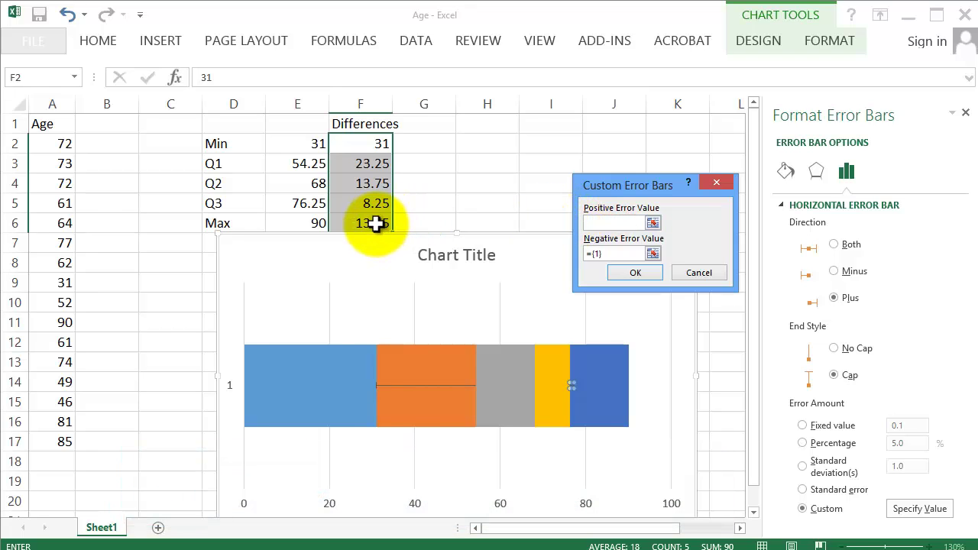
pyautogui.click(376, 223)
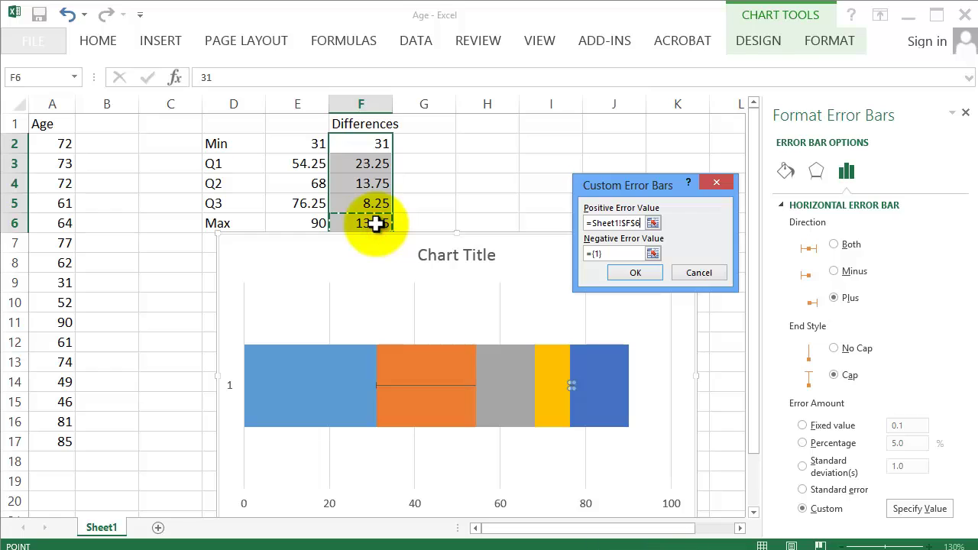
pyautogui.click(631, 273)
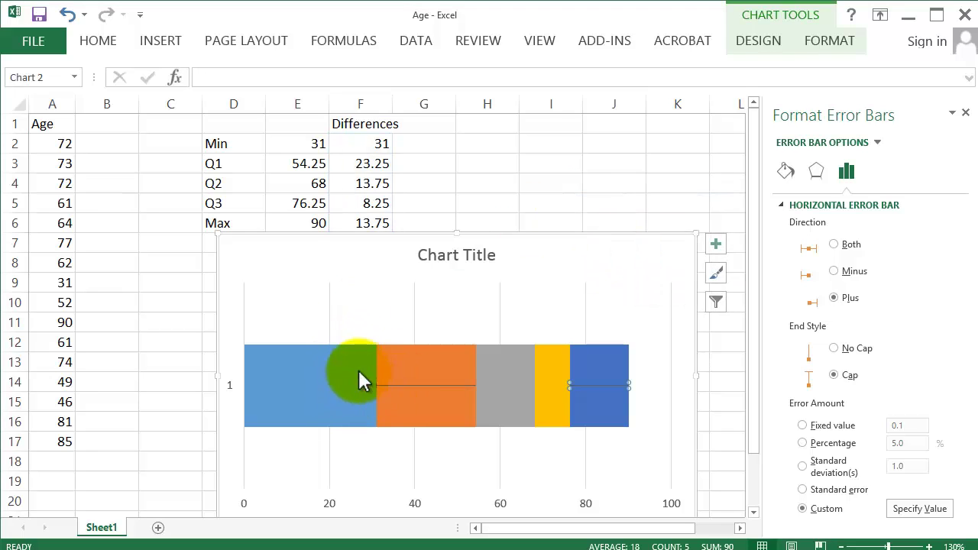
# Remove the fill from the first, second and fifth segments of the stacked bar
pyautogui.rightClick(318, 376)
pyautogui.click(350, 326)
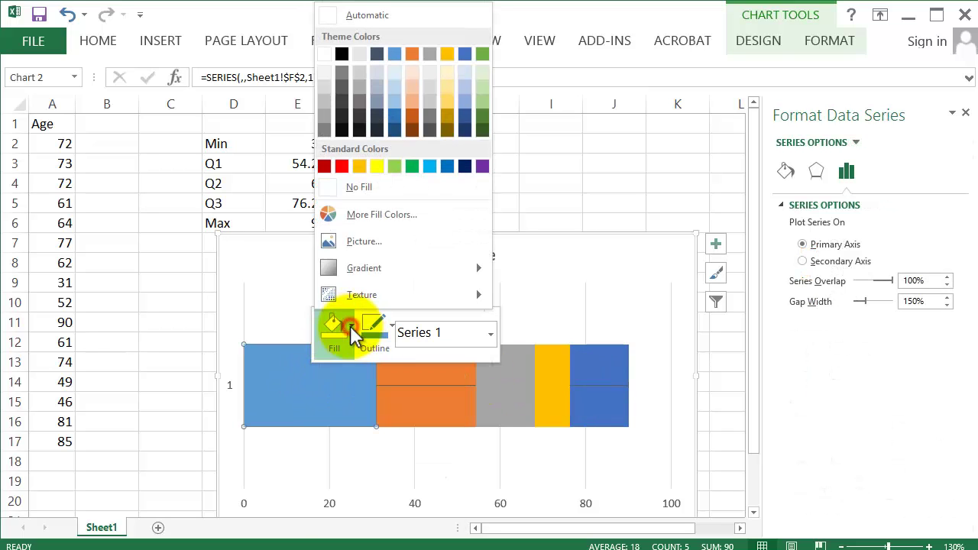
pyautogui.click(352, 191)
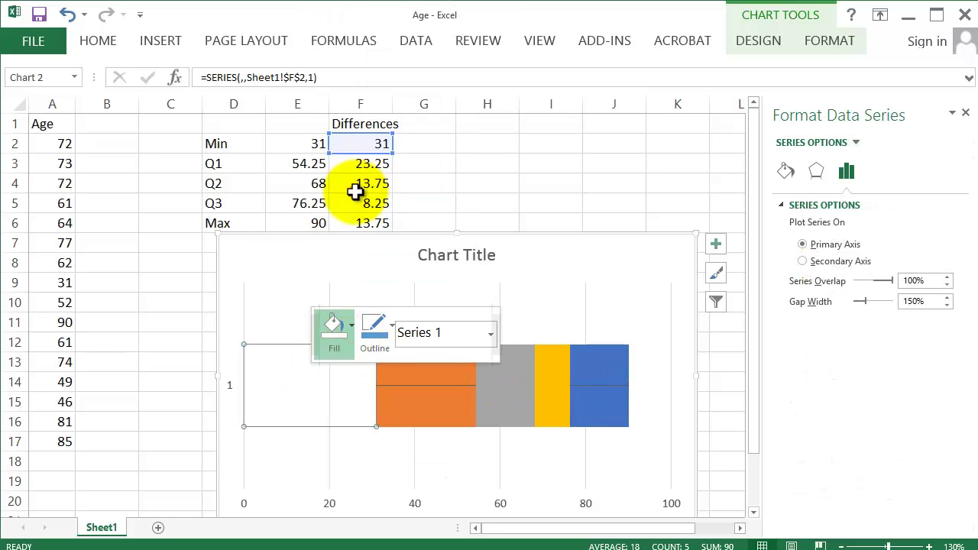
pyautogui.rightClick(456, 402)
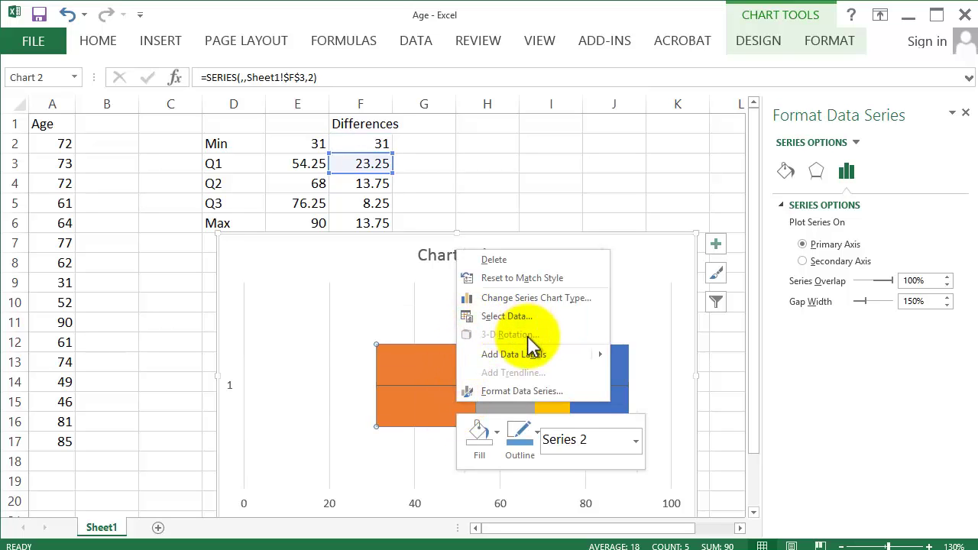
pyautogui.click(482, 439)
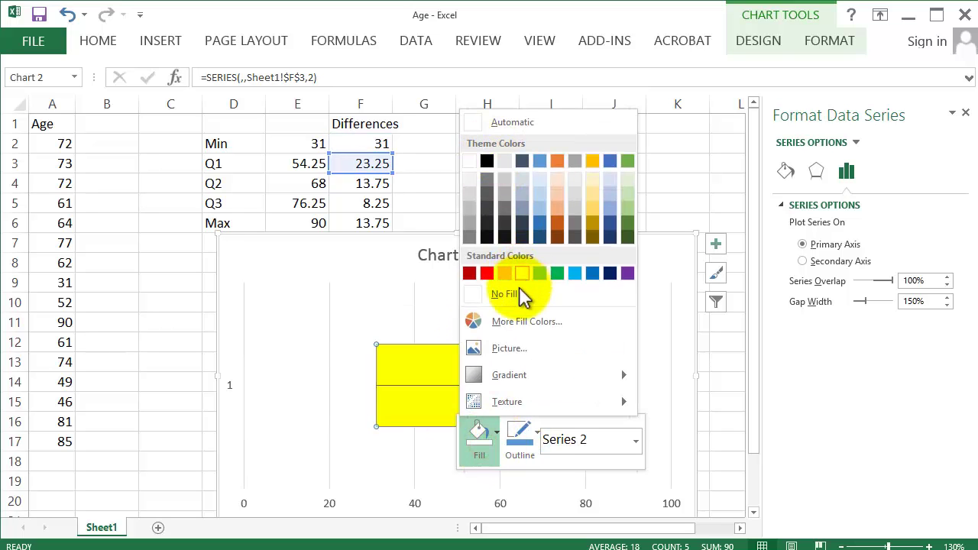
pyautogui.click(519, 293)
pyautogui.rightClick(605, 356)
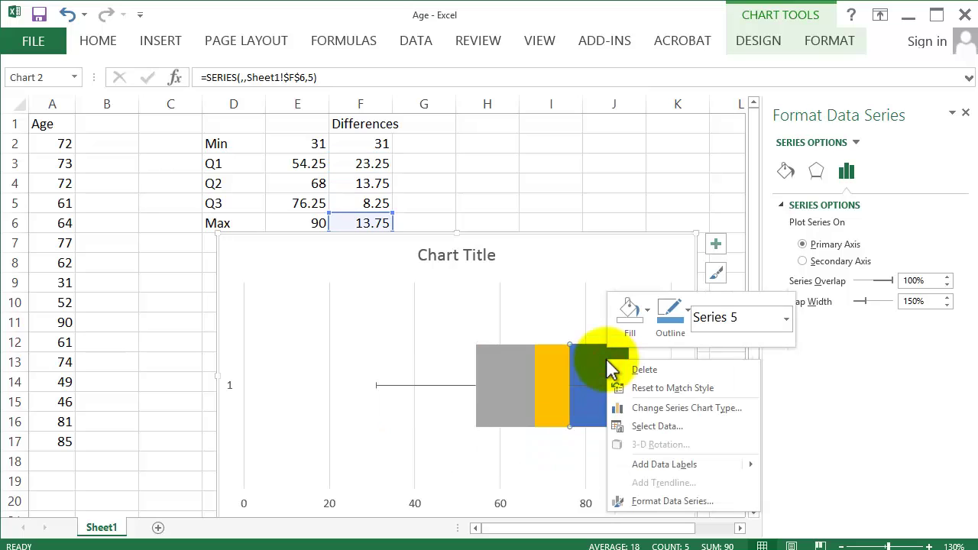
pyautogui.click(630, 317)
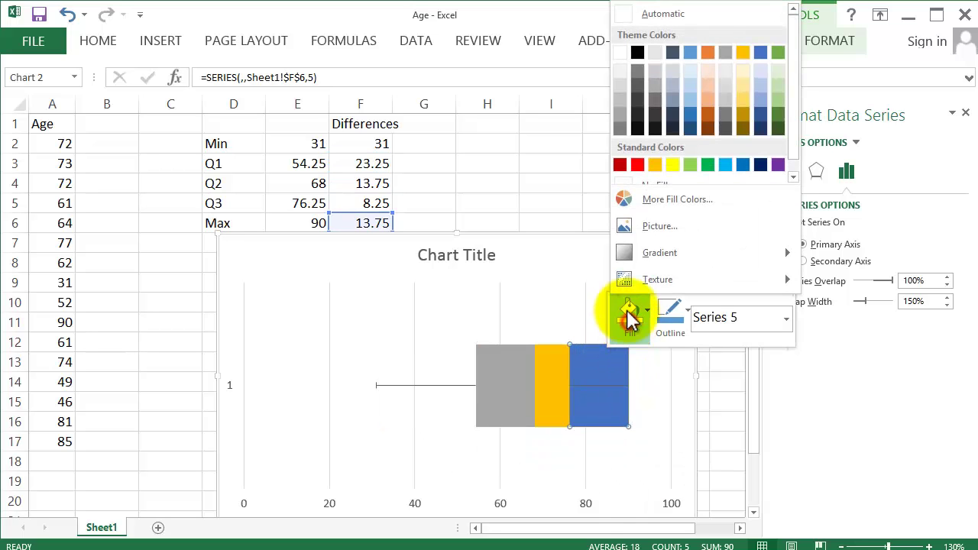
pyautogui.click(662, 184)
pyautogui.click(607, 257)
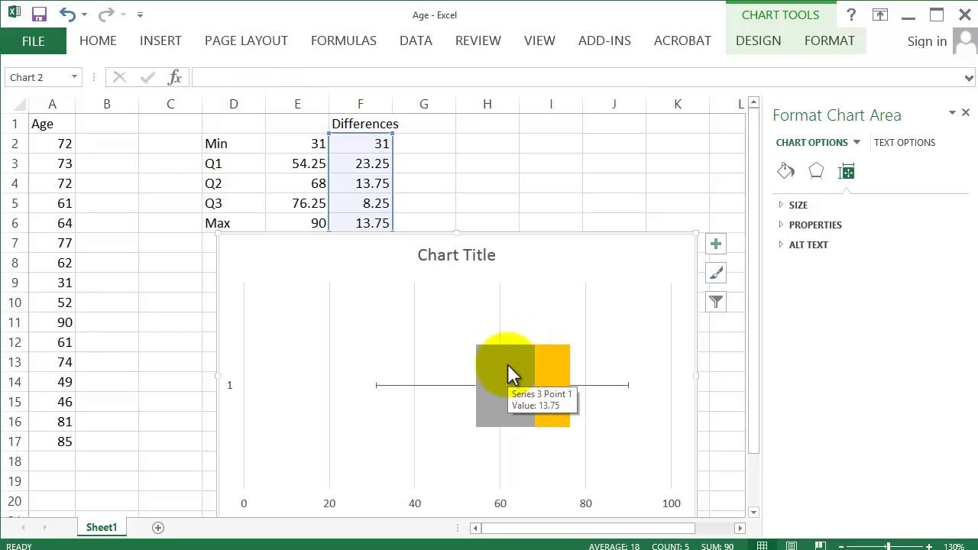
# Apply the black-outlined shape style to the third and fourth segments, then deselect them
pyautogui.click(508, 364)
pyautogui.click(828, 45)
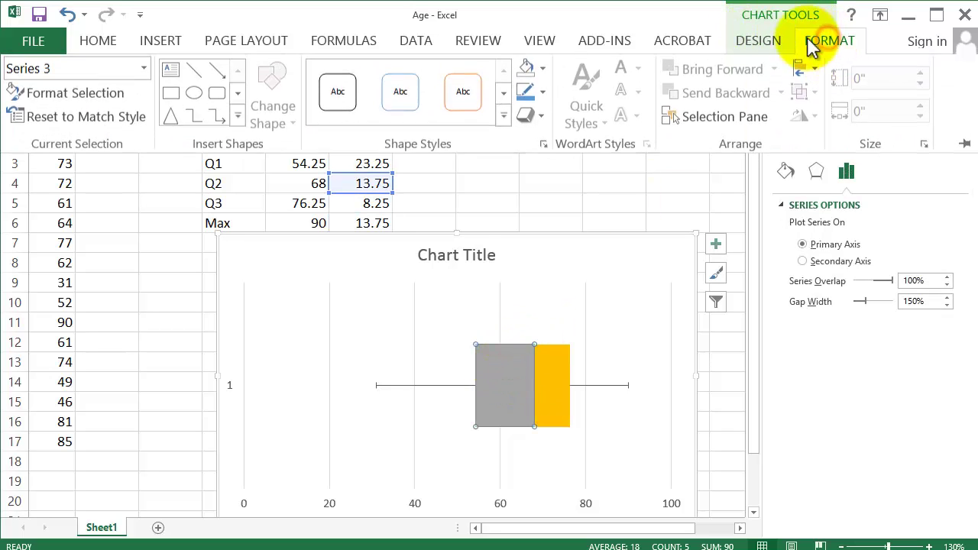
pyautogui.click(350, 103)
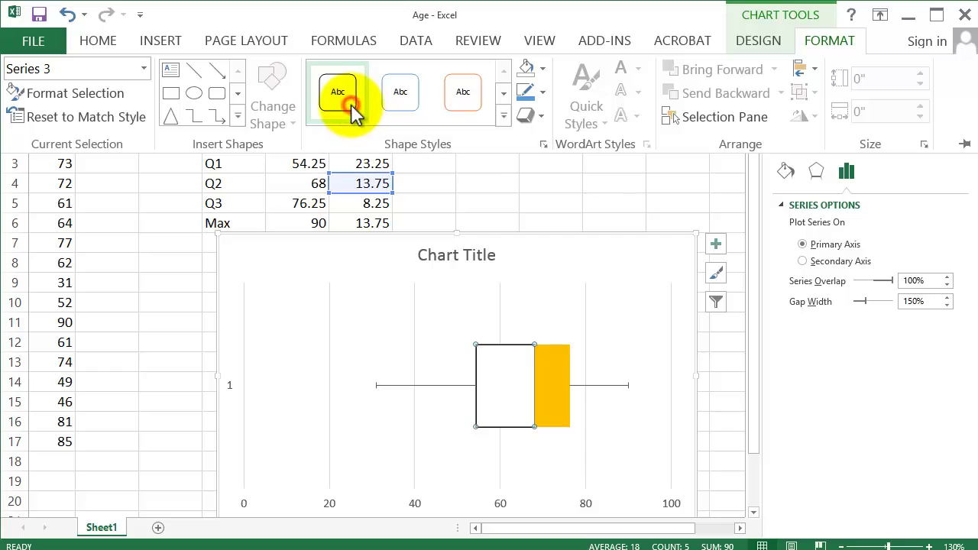
pyautogui.click(553, 386)
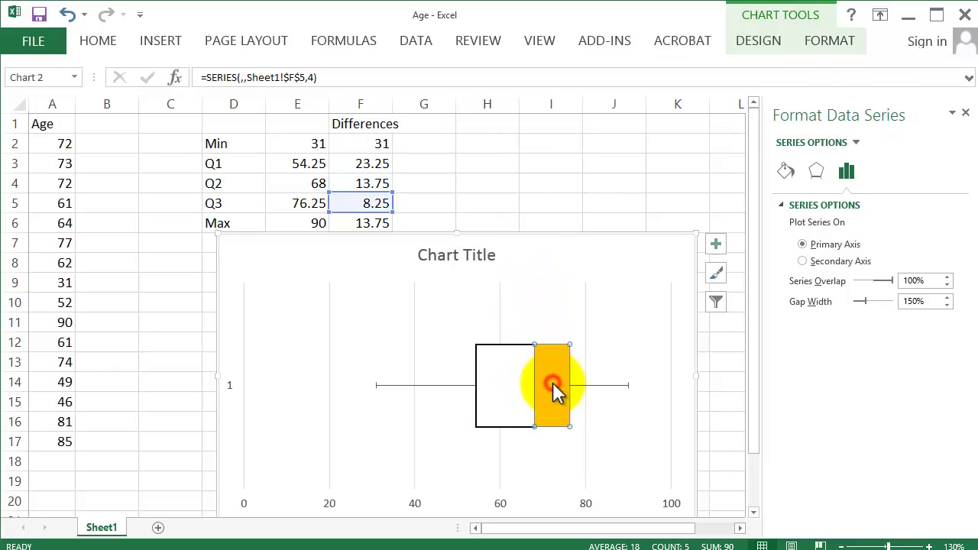
pyautogui.click(840, 44)
pyautogui.click(337, 92)
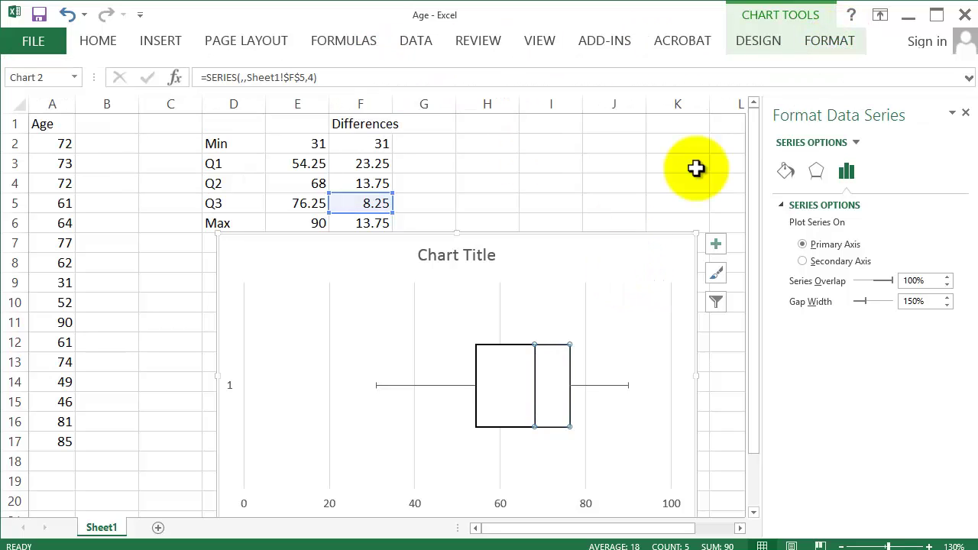
pyautogui.click(659, 258)
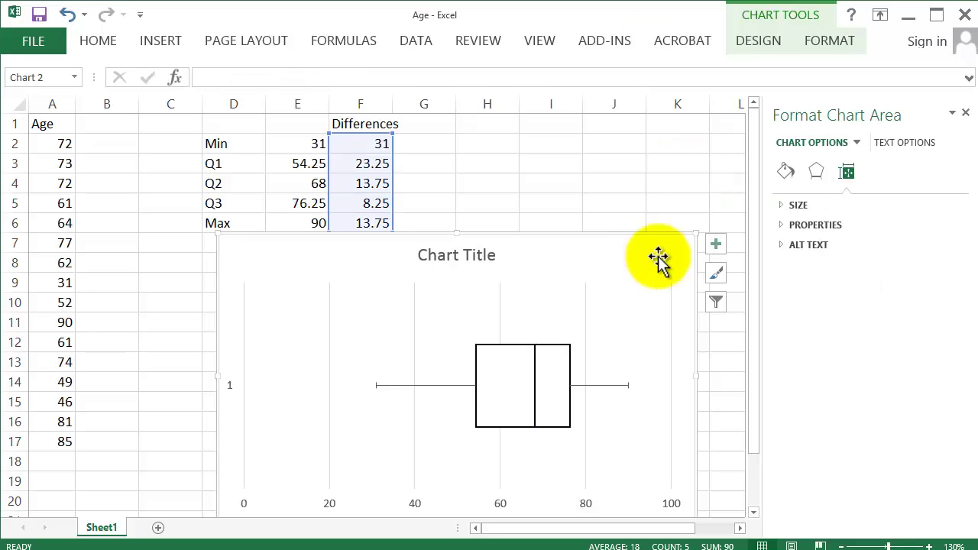